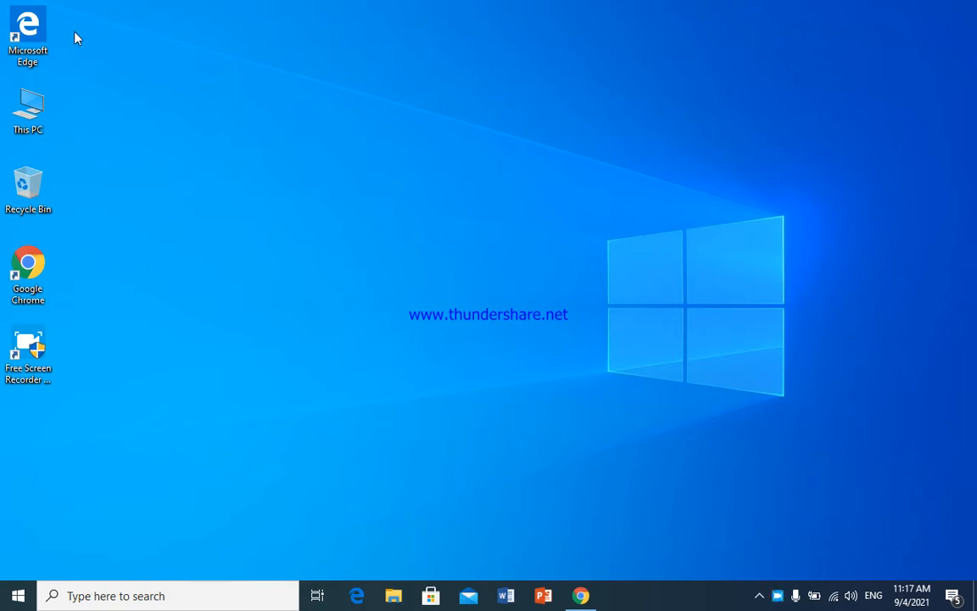
- Start Microsoft Word from the taskbar so its start screen appears
{"action": "left_click", "coordinate": [518, 595]}
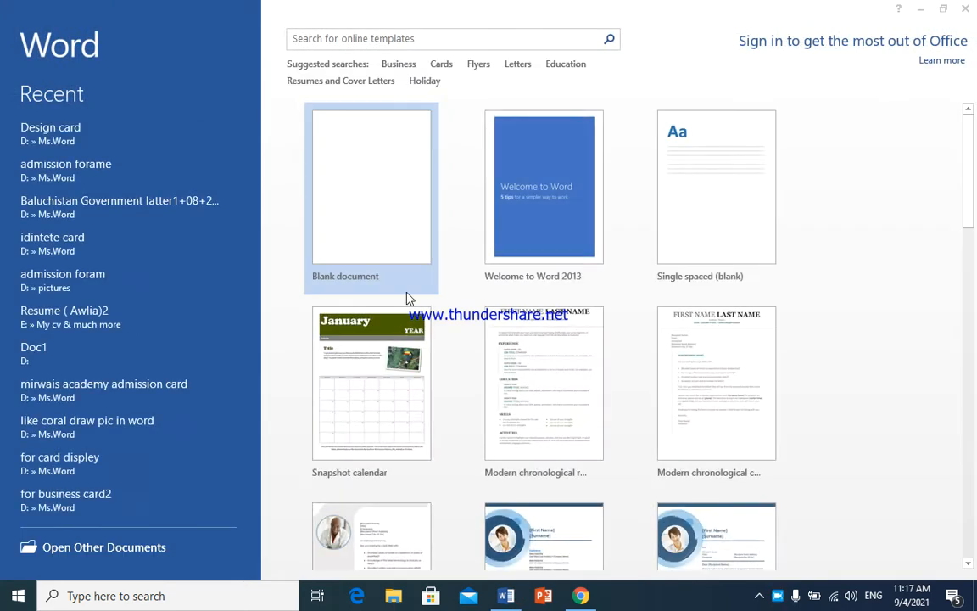
- Create a blank document and draw a text box near the page bottom containing 'Signature'
{"action": "left_click", "coordinate": [420, 190]}
{"action": "left_click", "coordinate": [460, 233]}
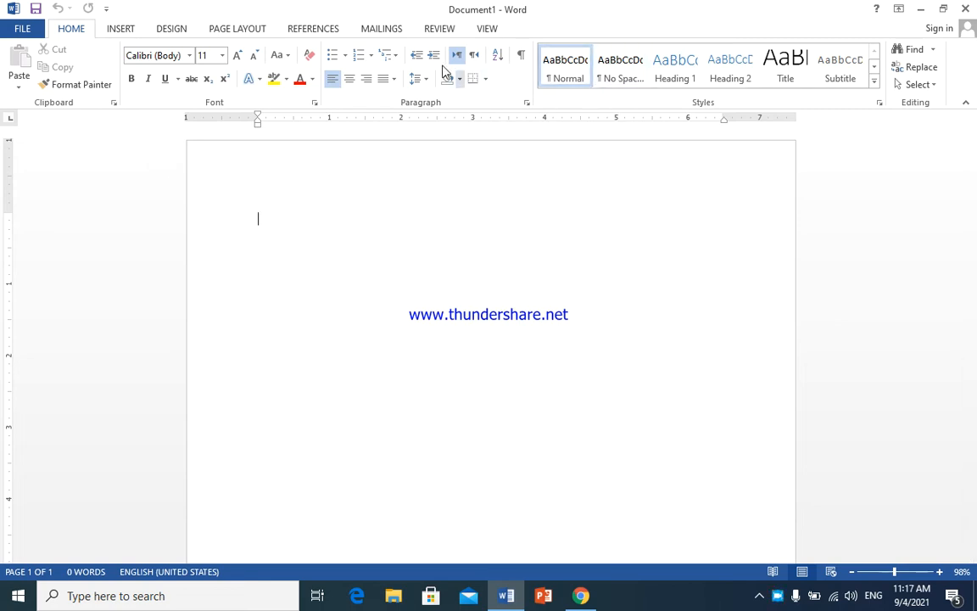
{"action": "left_click", "coordinate": [120, 28]}
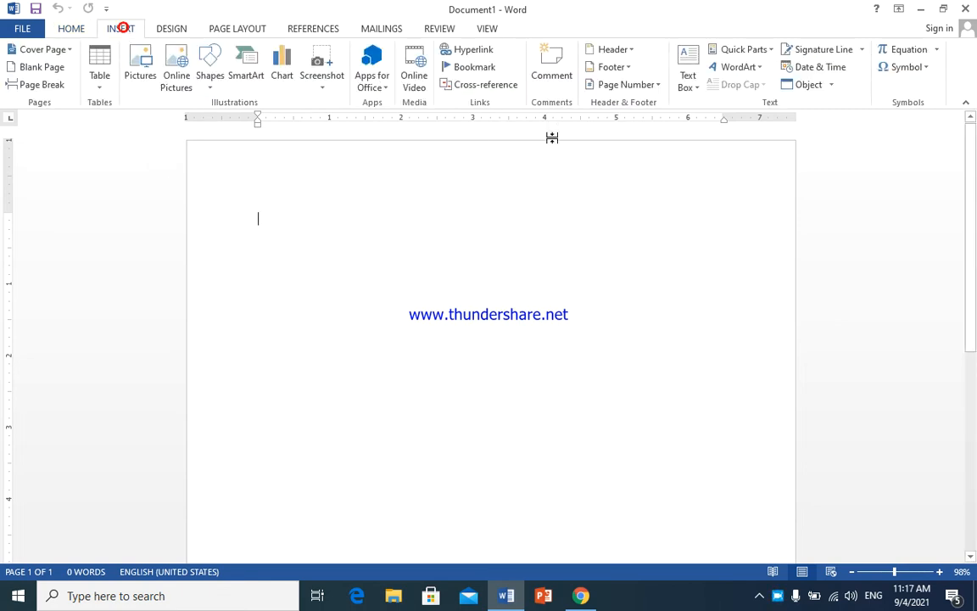
{"action": "left_click", "coordinate": [688, 78]}
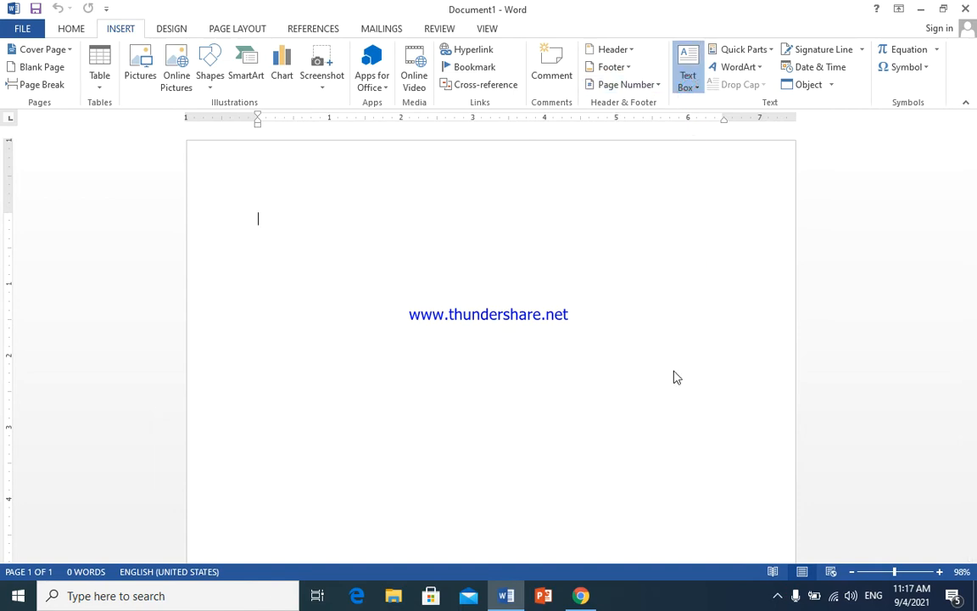
{"action": "left_click", "coordinate": [683, 410]}
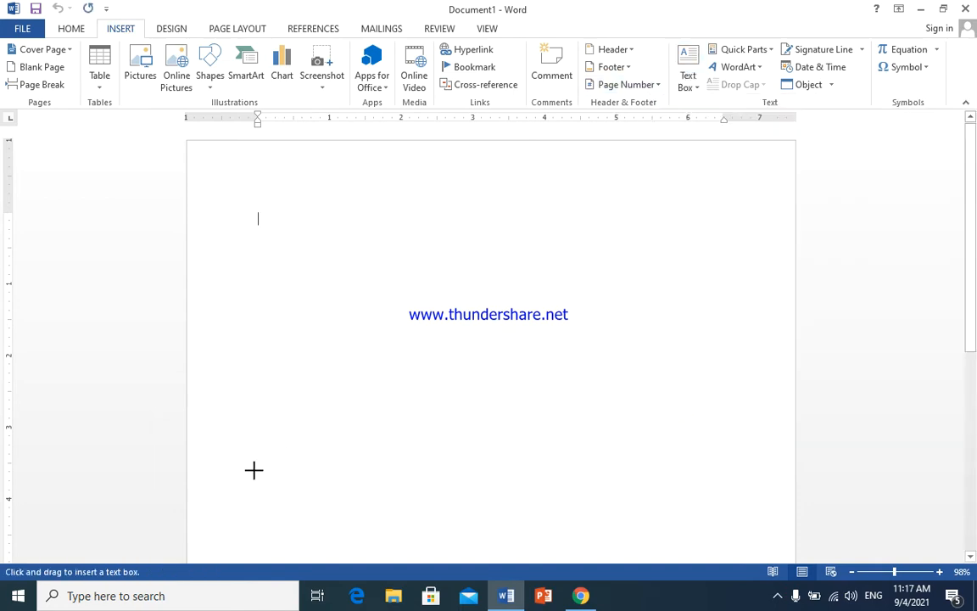
{"action": "mouse_move", "coordinate": [254, 470]}
{"action": "left_mouse_down"}
{"action": "mouse_move", "coordinate": [382, 526]}
{"action": "mouse_move", "coordinate": [491, 507]}
{"action": "left_mouse_up"}
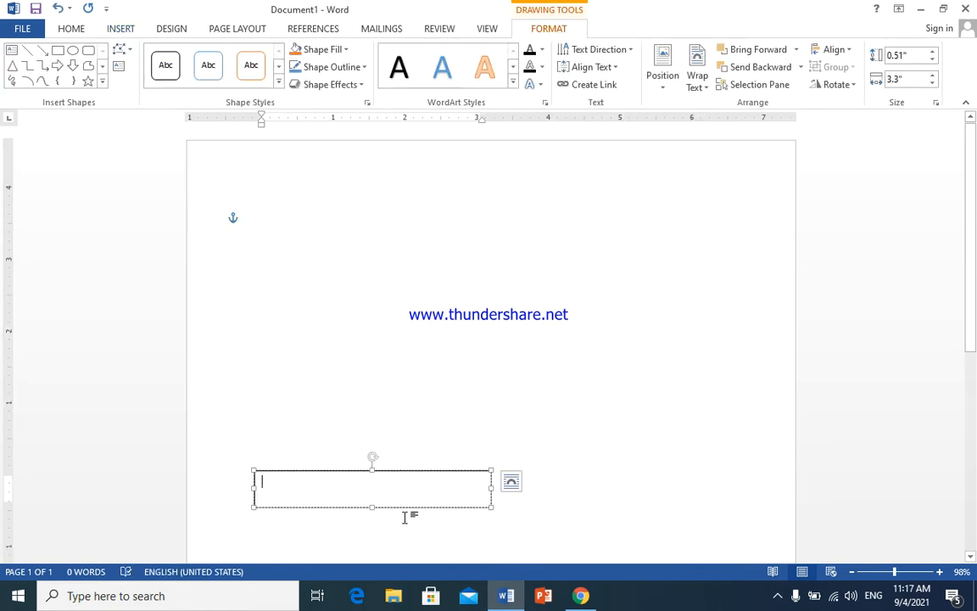
{"action": "type", "text": "sig"}
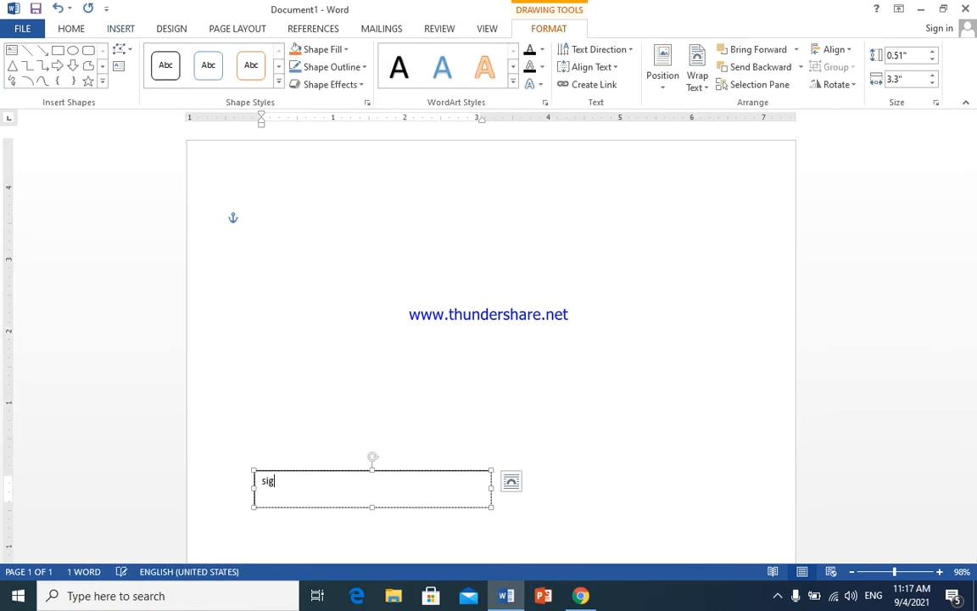
{"action": "type", "text": "nature"}
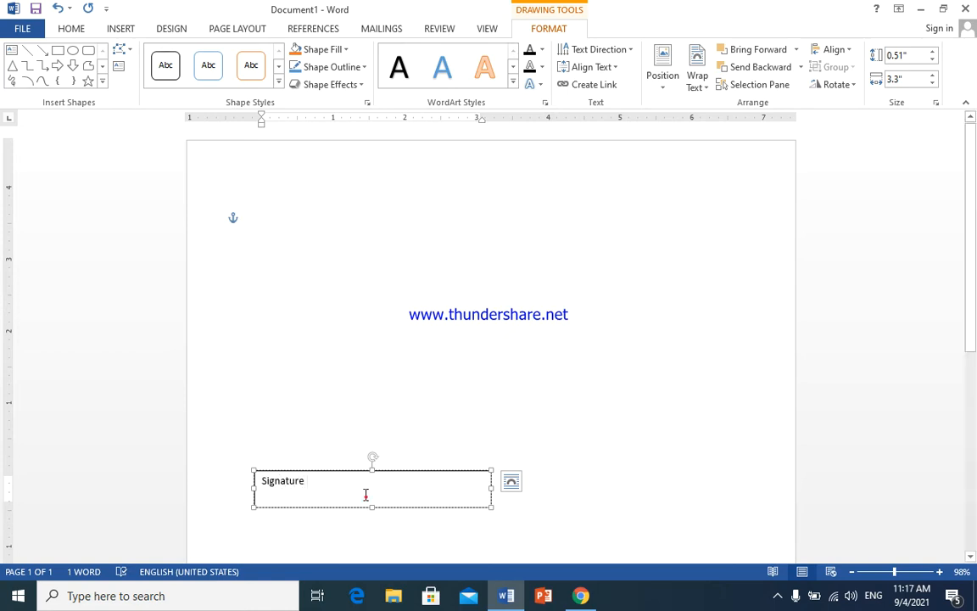
{"action": "left_click_drag", "start_coordinate": [367, 496], "coordinate": [250, 462]}
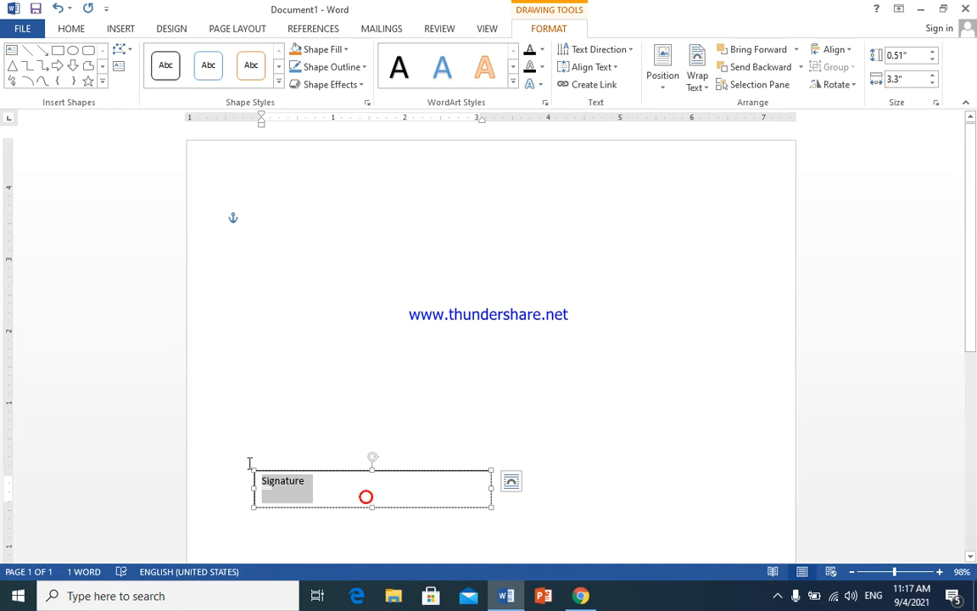
- Center the word Signature in its box and enlarge it to size 26
{"action": "left_click", "coordinate": [67, 29]}
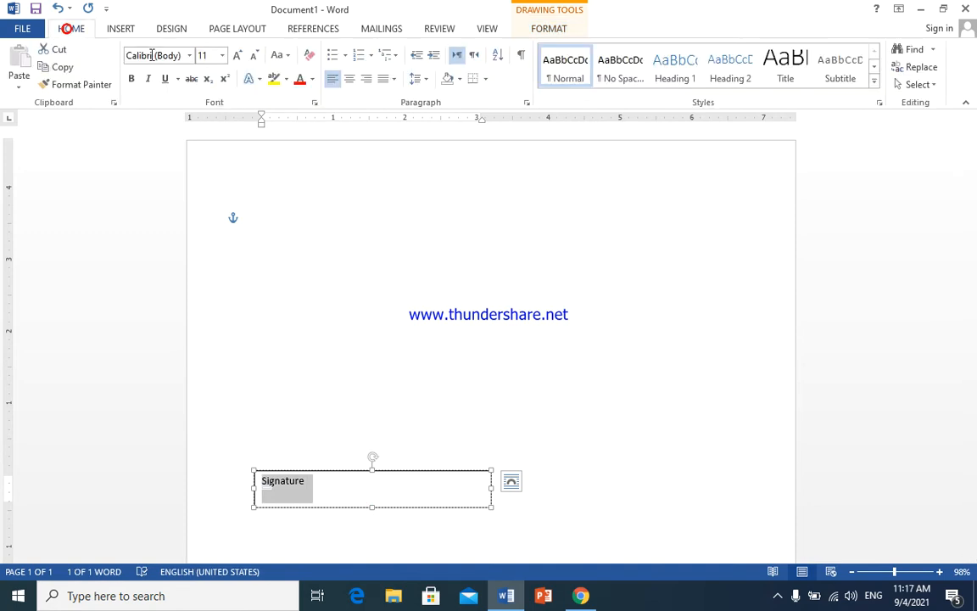
{"action": "left_click", "coordinate": [349, 79]}
{"action": "left_click", "coordinate": [236, 55]}
{"action": "left_click", "coordinate": [235, 56]}
{"action": "left_click", "coordinate": [236, 55]}
{"action": "left_click", "coordinate": [236, 55]}
{"action": "left_click", "coordinate": [236, 55]}
{"action": "left_click", "coordinate": [236, 55]}
{"action": "left_click", "coordinate": [236, 55]}
{"action": "left_click", "coordinate": [235, 55]}
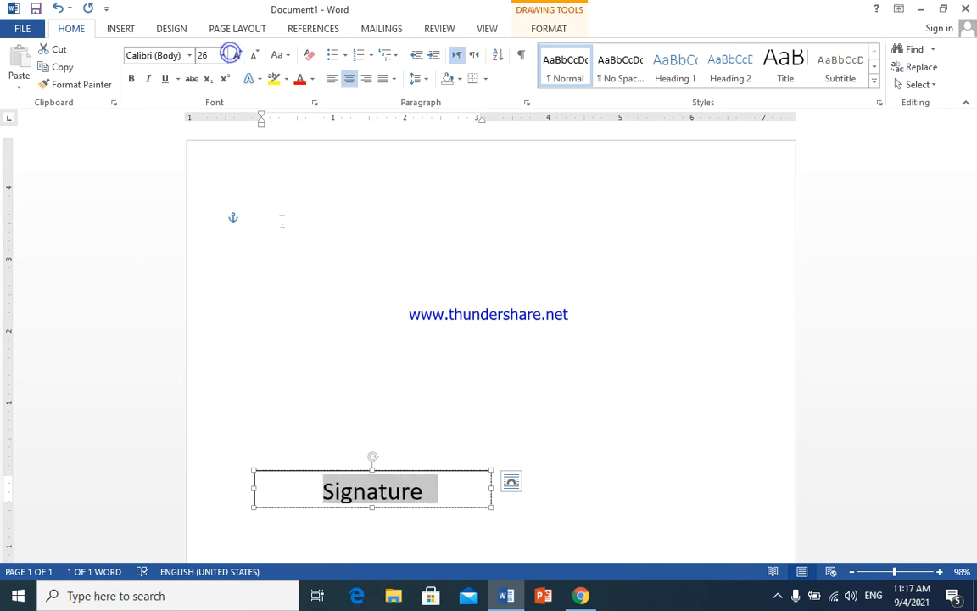
- Give the Signature text box No Outline and No Fill
{"action": "left_click", "coordinate": [287, 472]}
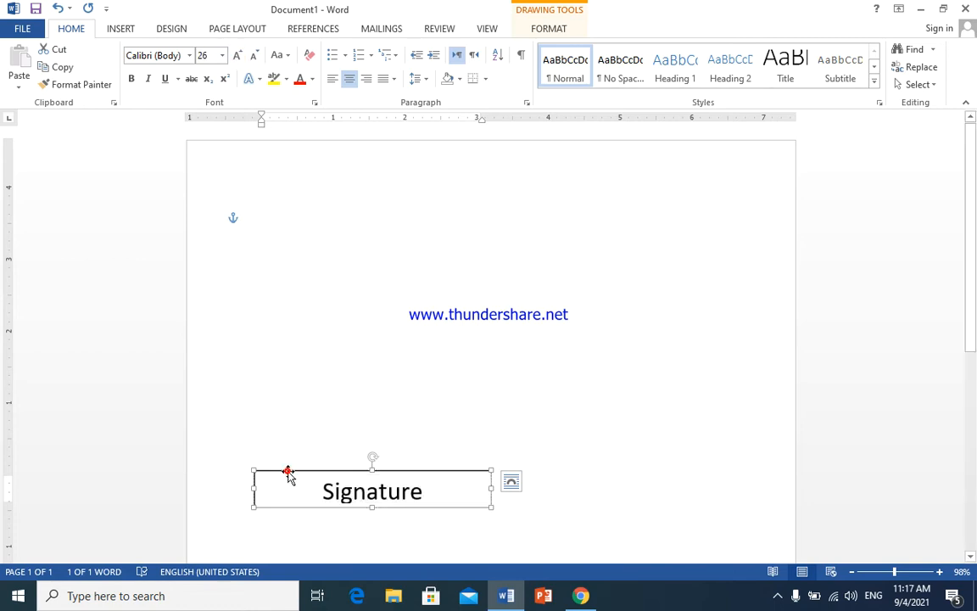
{"action": "left_click", "coordinate": [551, 28]}
{"action": "left_click", "coordinate": [364, 68]}
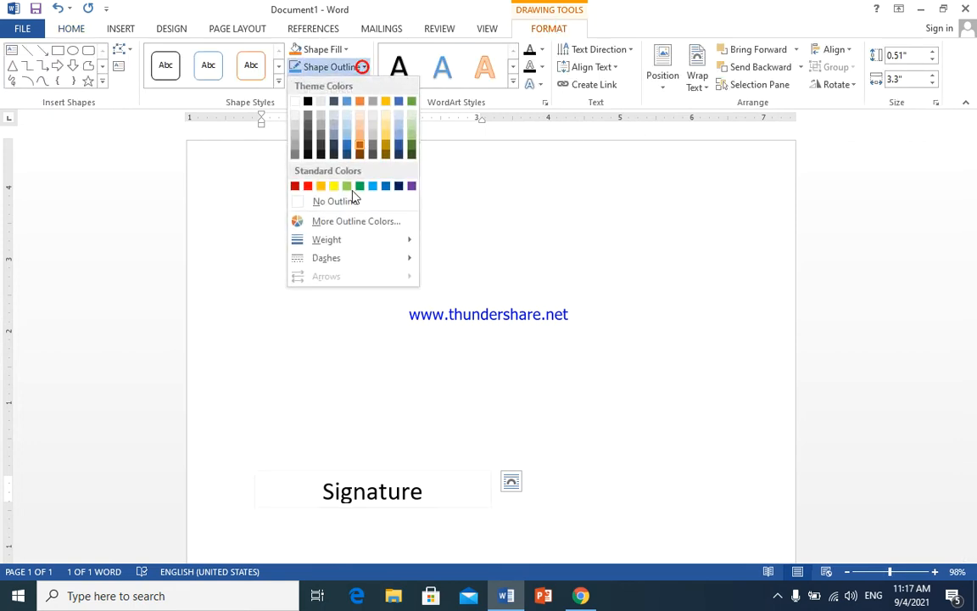
{"action": "left_click", "coordinate": [347, 206]}
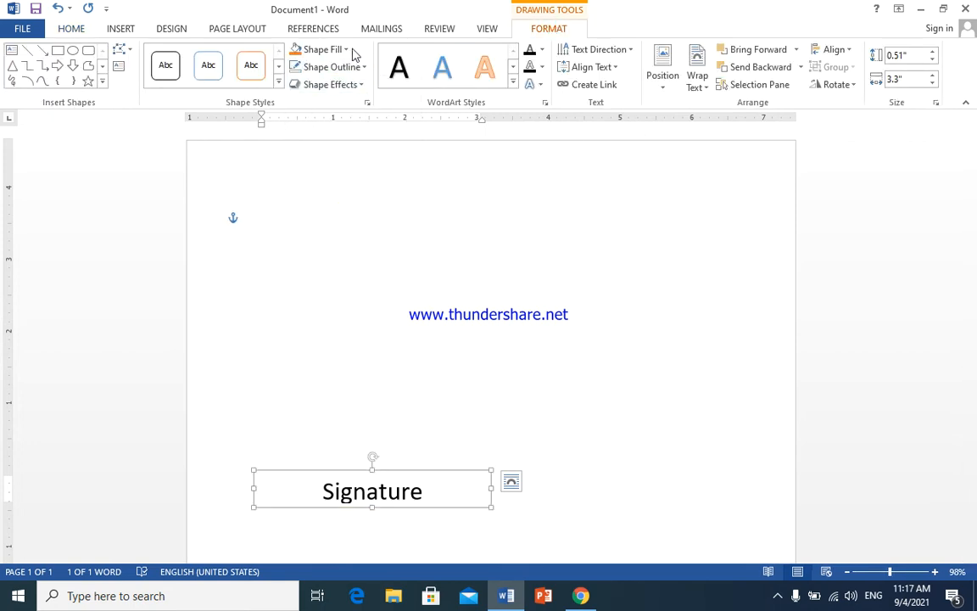
{"action": "left_click", "coordinate": [348, 49]}
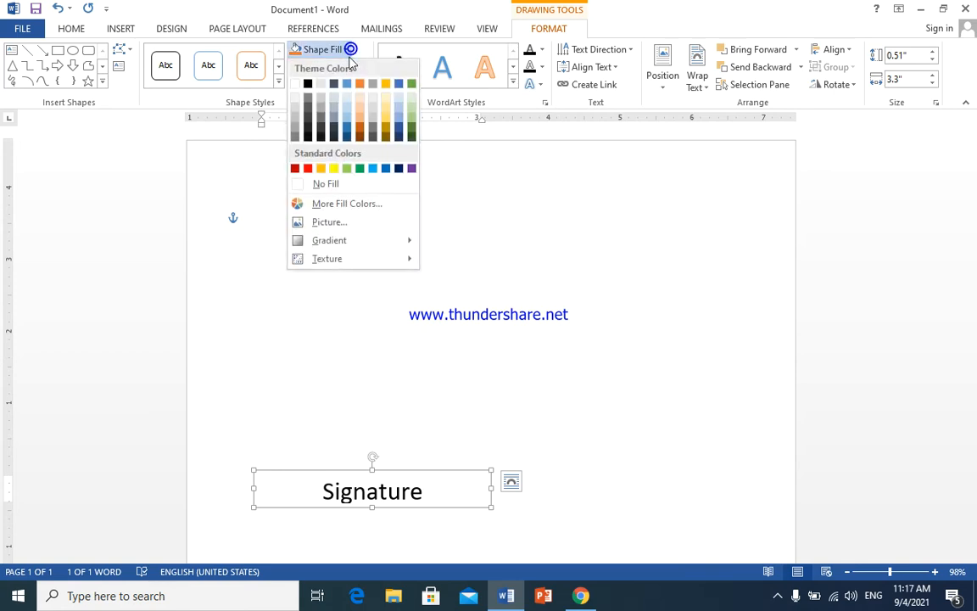
{"action": "left_click", "coordinate": [357, 185]}
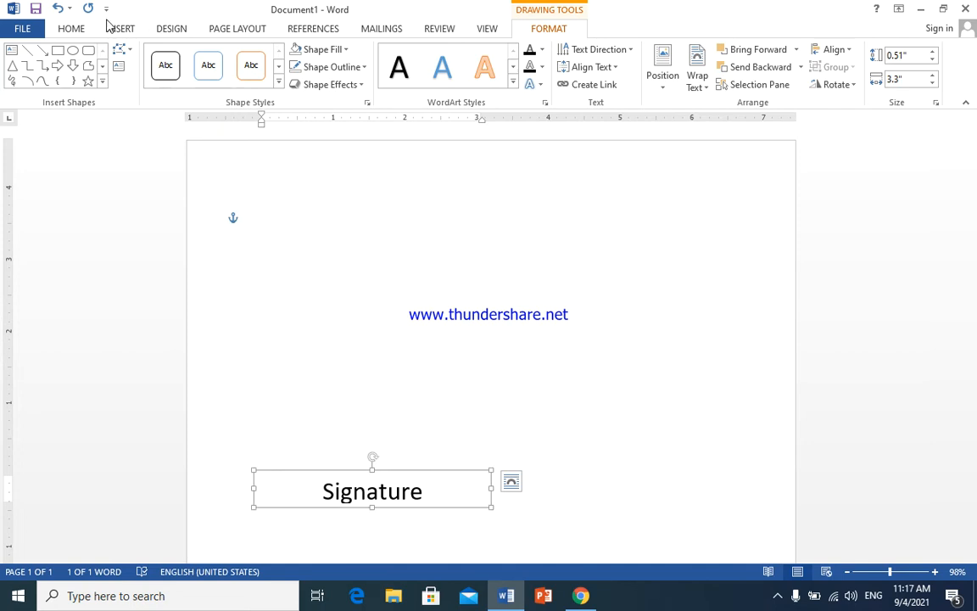
{"action": "left_click", "coordinate": [83, 29]}
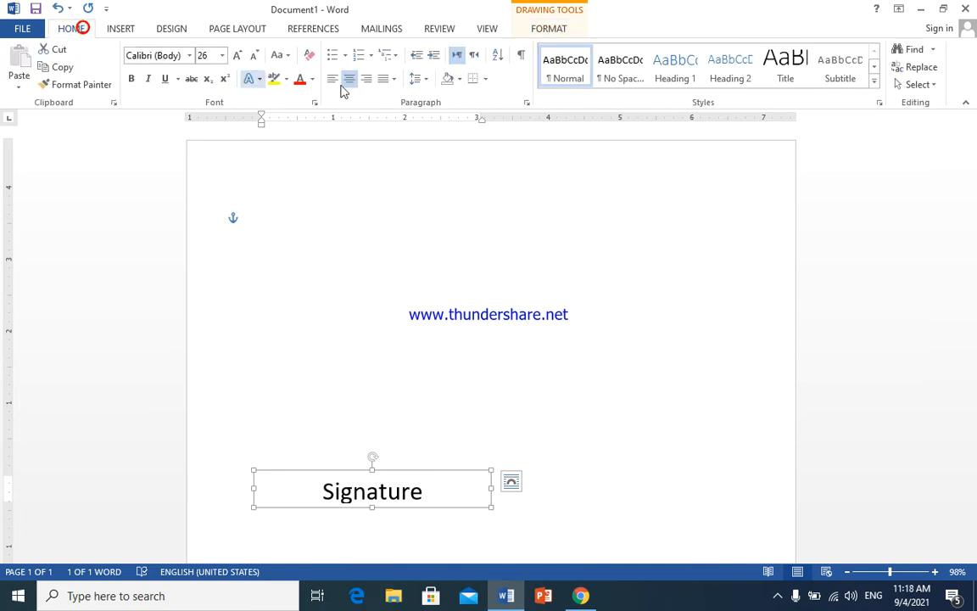
- Add a top border above Signature to form the signature line
{"action": "left_click", "coordinate": [483, 80]}
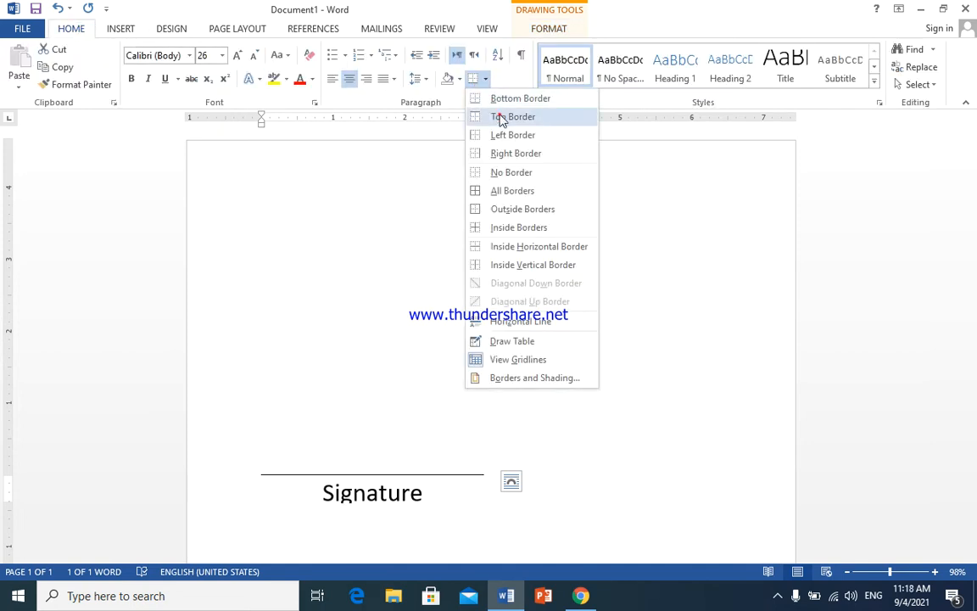
{"action": "left_click", "coordinate": [500, 116]}
{"action": "left_click", "coordinate": [440, 409]}
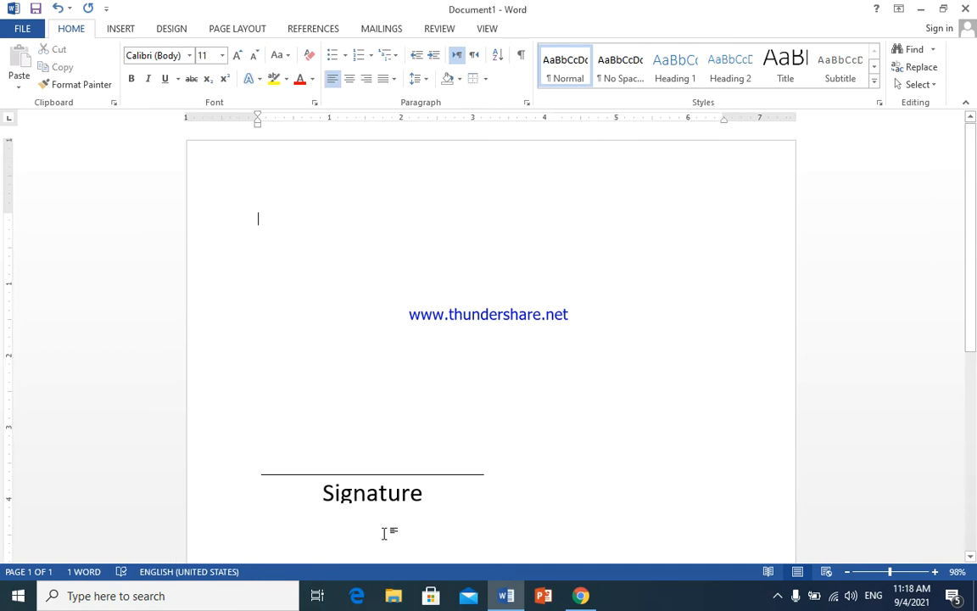
{"action": "left_click", "coordinate": [382, 496]}
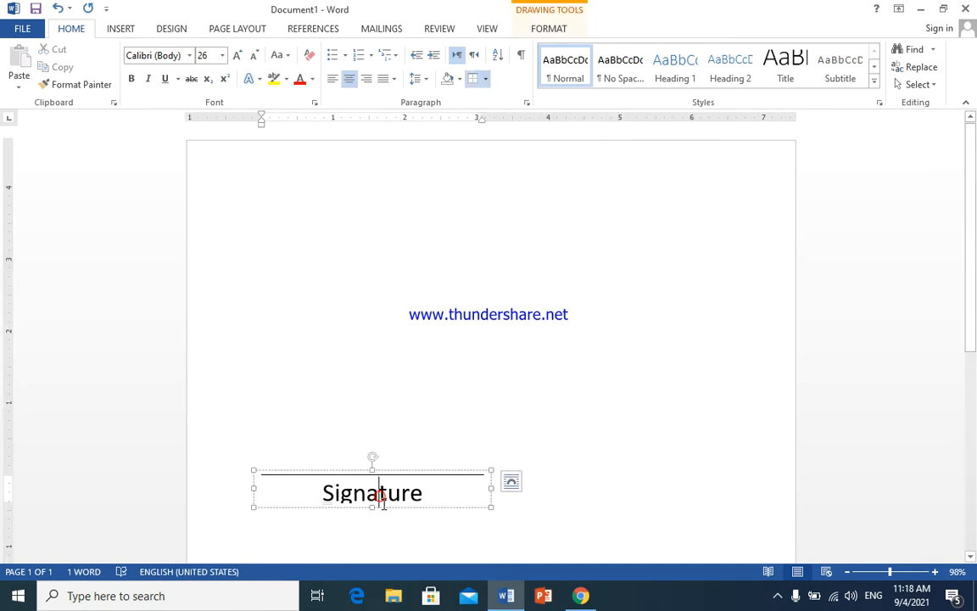
{"action": "left_click", "coordinate": [454, 441]}
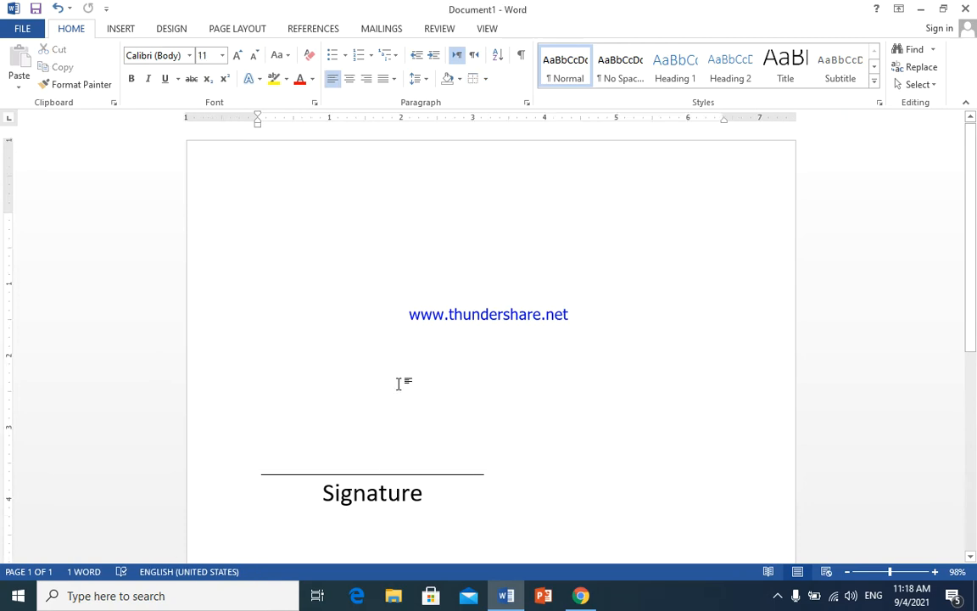
{"action": "left_click", "coordinate": [126, 29]}
- Insert IMG_20210904_105923_664 from D:\pictures, delete it again, and switch to the remove.bg browser
{"action": "left_click", "coordinate": [143, 66]}
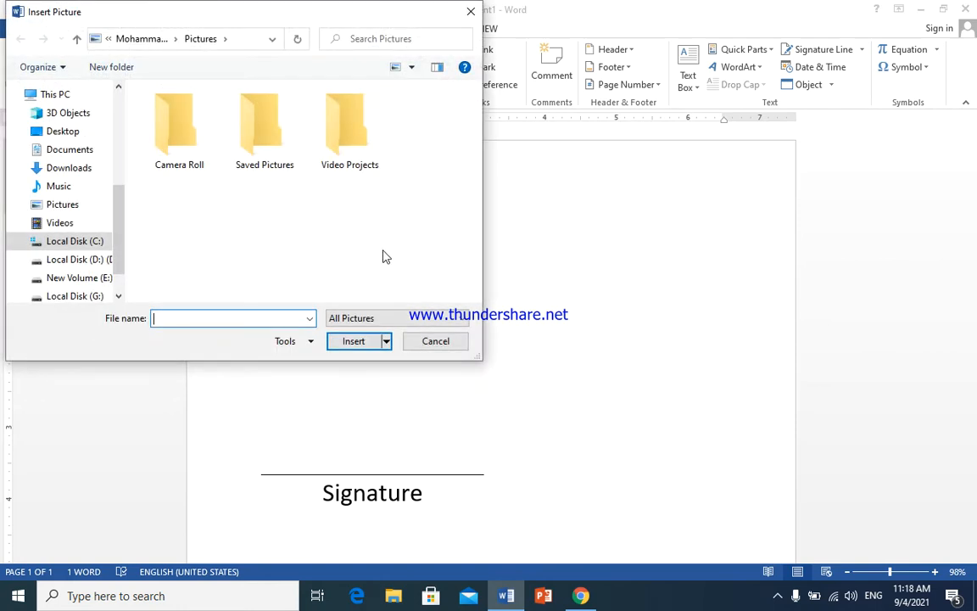
{"action": "left_click", "coordinate": [81, 261]}
{"action": "scroll", "coordinate": [212, 259], "scroll_direction": "down", "scroll_amount": 1}
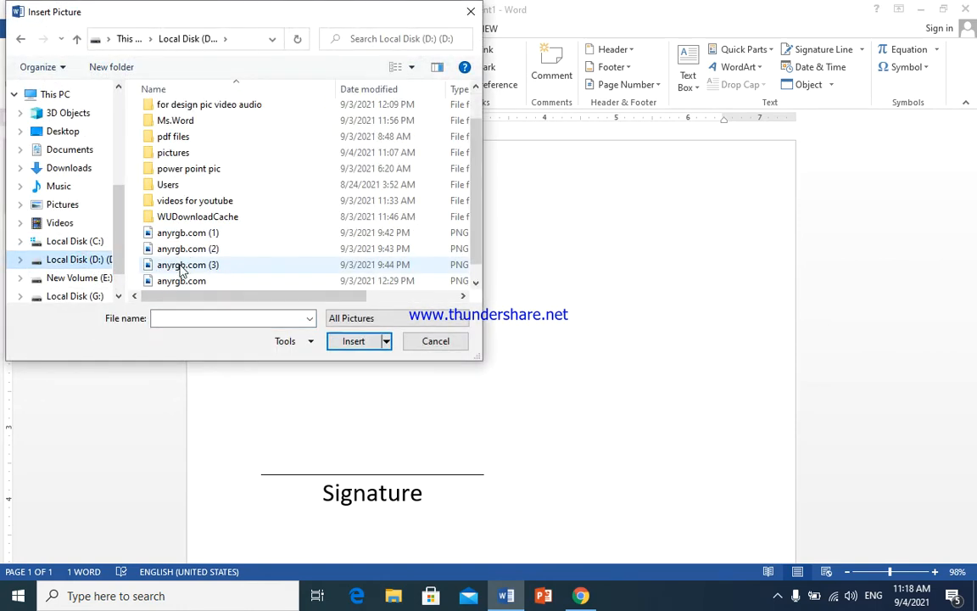
{"action": "scroll", "coordinate": [214, 208], "scroll_direction": "up", "scroll_amount": 1}
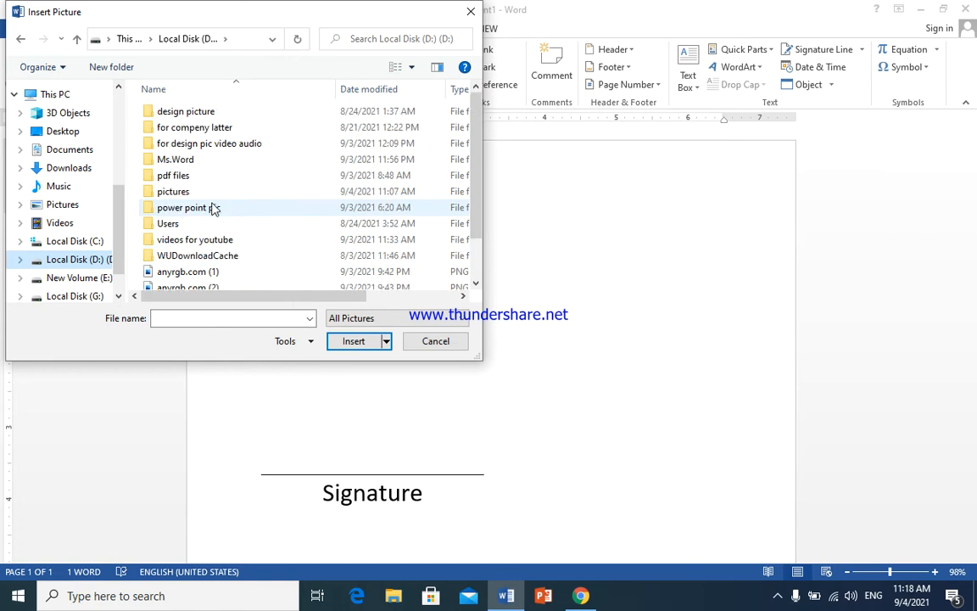
{"action": "double_click", "coordinate": [213, 192]}
{"action": "scroll", "coordinate": [255, 221], "scroll_direction": "down", "scroll_amount": 3}
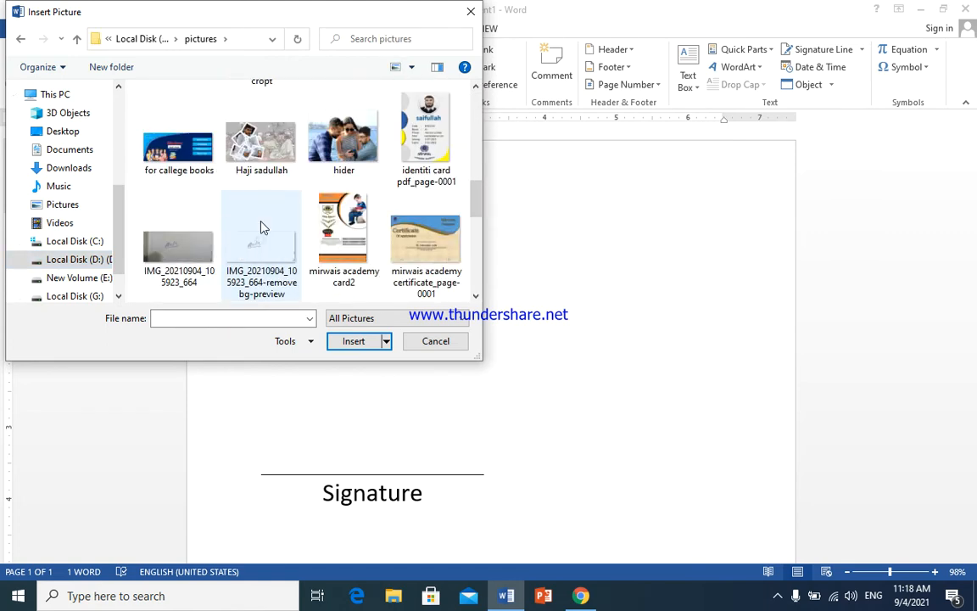
{"action": "left_click", "coordinate": [178, 257]}
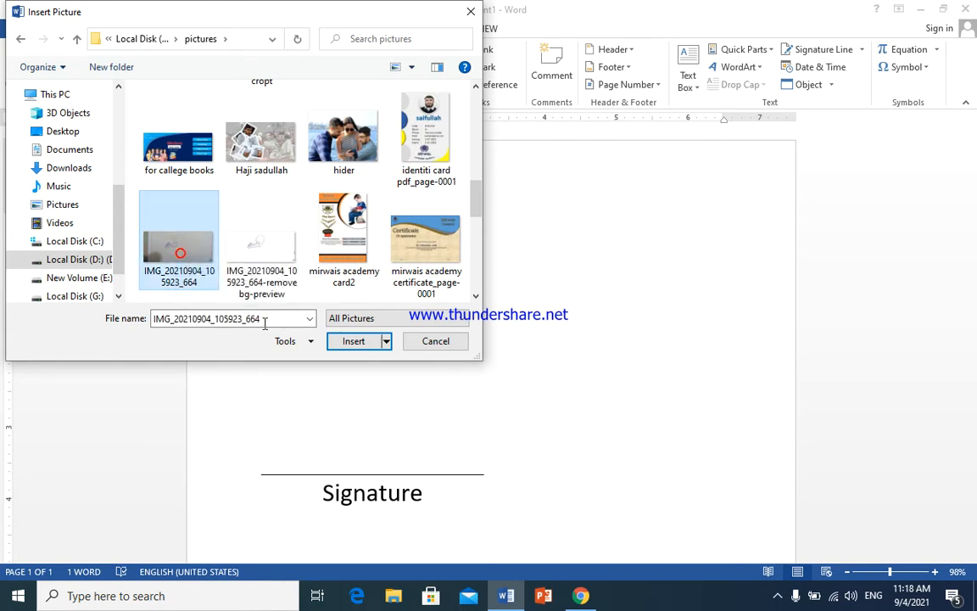
{"action": "left_click", "coordinate": [360, 342]}
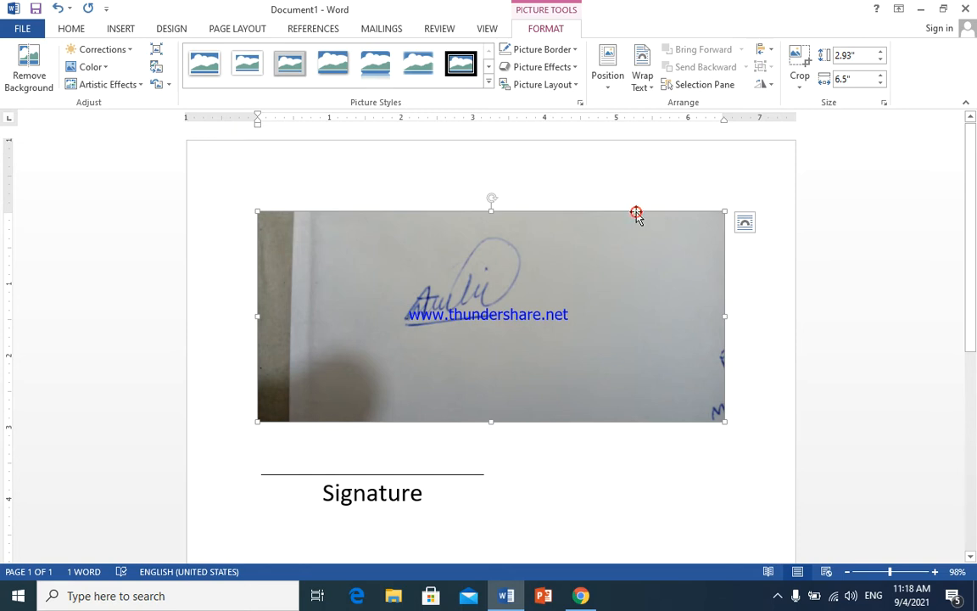
{"action": "key", "text": "Delete"}
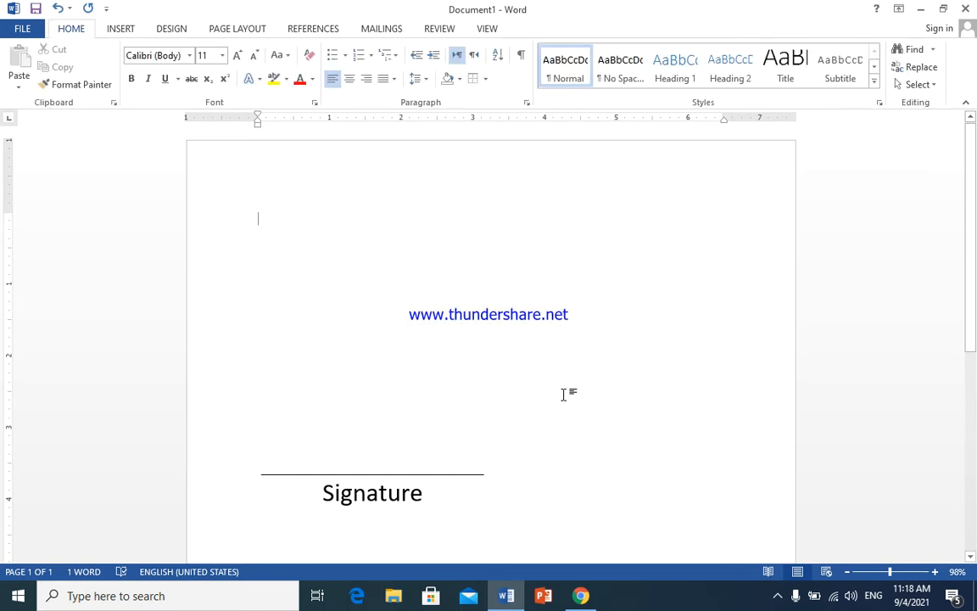
{"action": "left_click", "coordinate": [586, 601]}
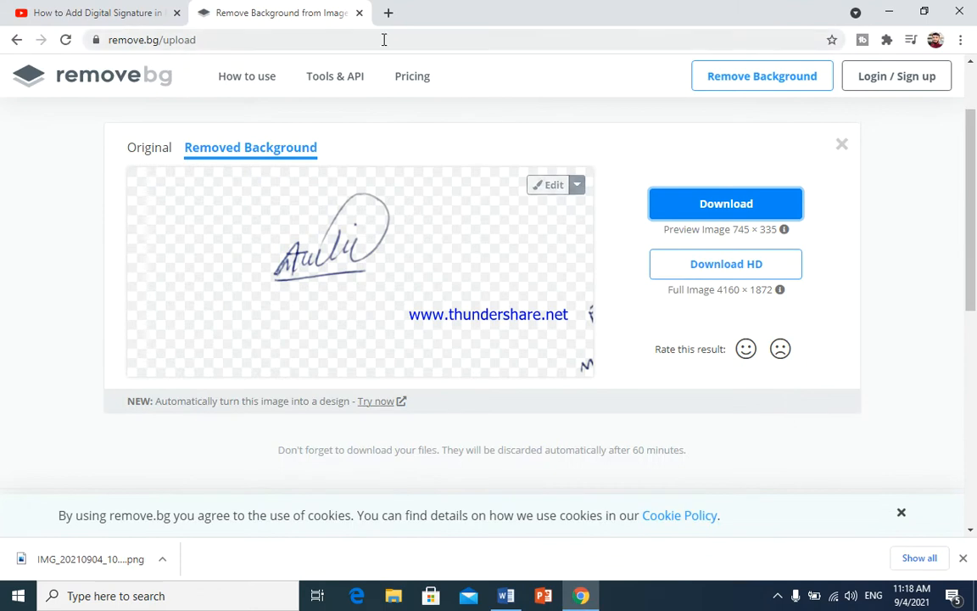
- Open a new Chrome tab and go to remove.bg
{"action": "left_click", "coordinate": [359, 14]}
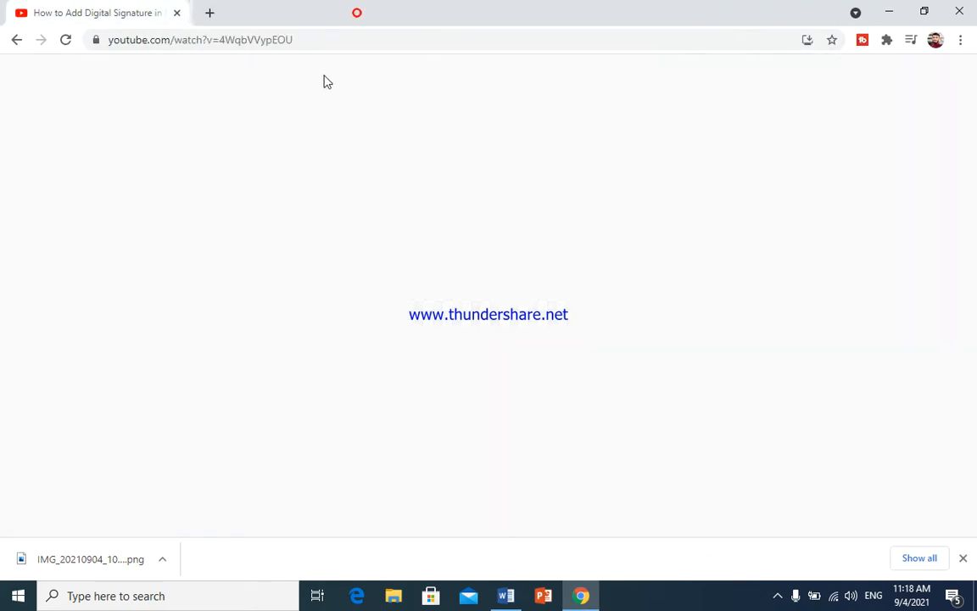
{"action": "left_click", "coordinate": [204, 13]}
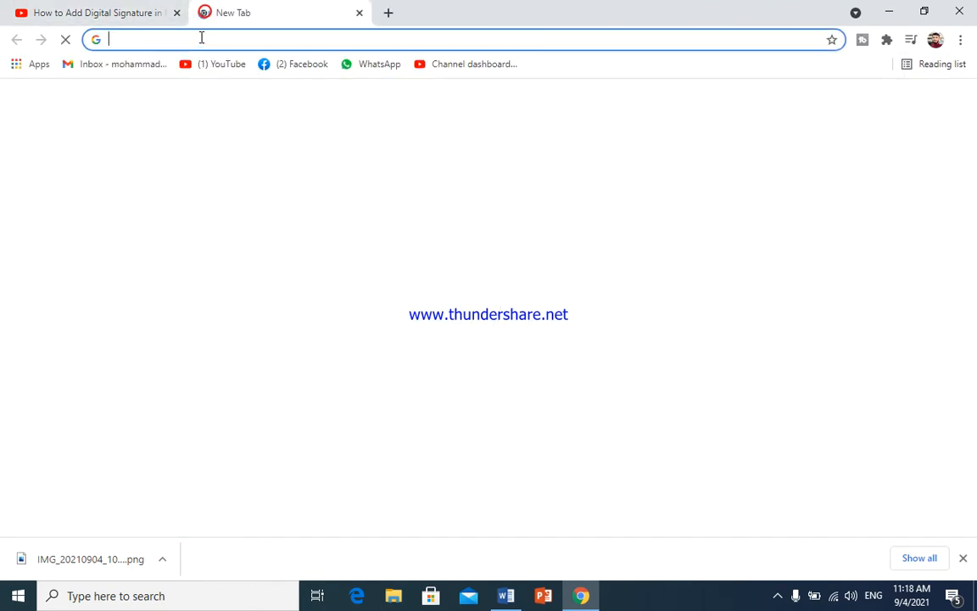
{"action": "left_click", "coordinate": [199, 40]}
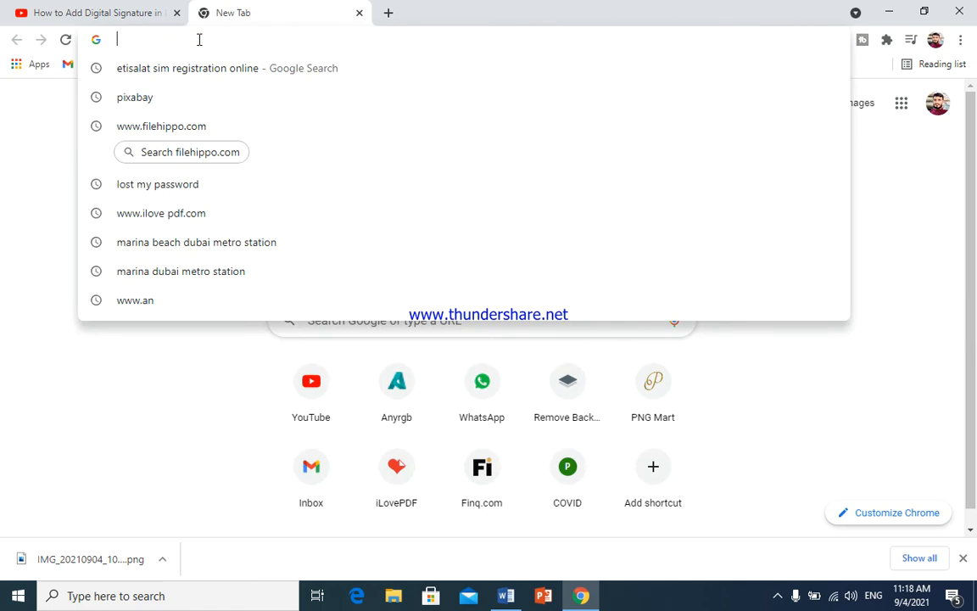
{"action": "type", "text": "re"}
{"action": "key", "text": "Right"}
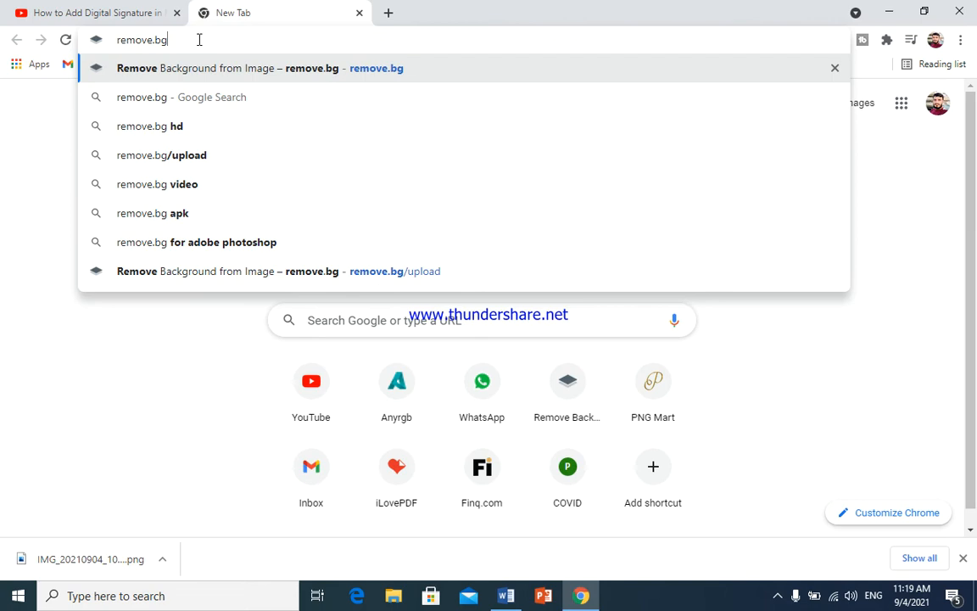
{"action": "key", "text": "Return"}
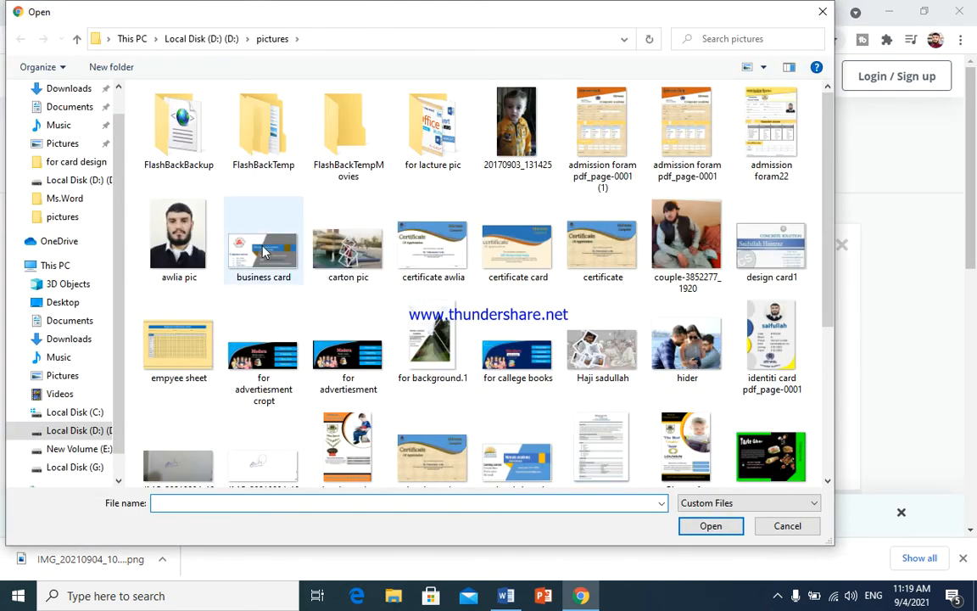
- Upload IMG_20210904_105923_664 to remove.bg, download the background-free PNG, and minimize Chrome
{"action": "scroll", "coordinate": [298, 374], "scroll_direction": "down", "scroll_amount": 3}
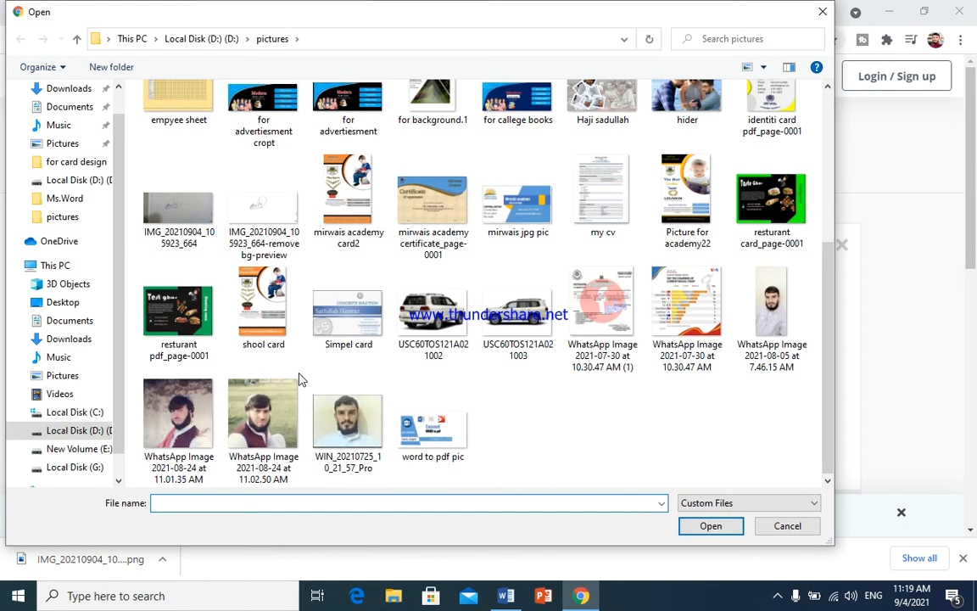
{"action": "left_click", "coordinate": [151, 195]}
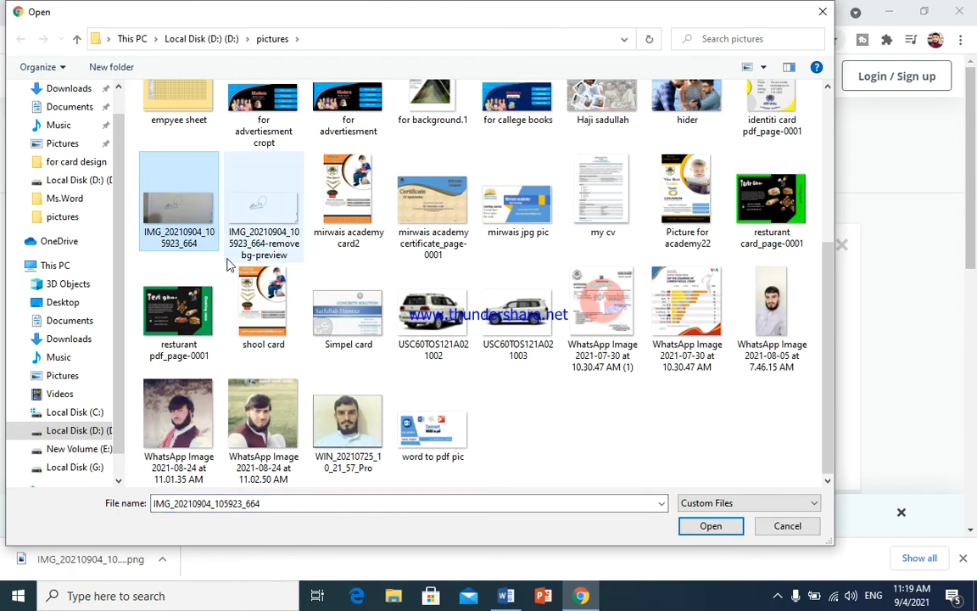
{"action": "left_click", "coordinate": [727, 526]}
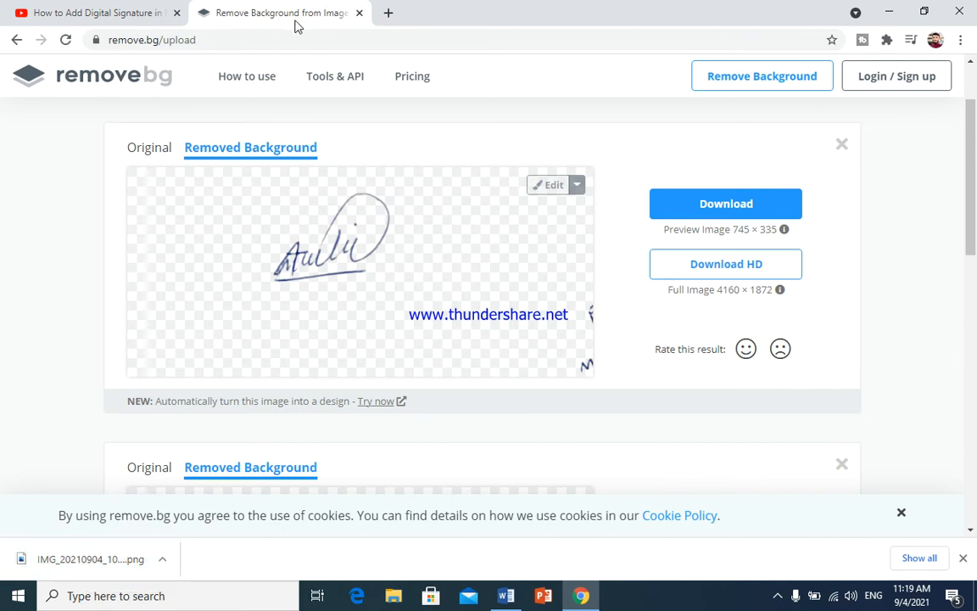
{"action": "left_click", "coordinate": [743, 208]}
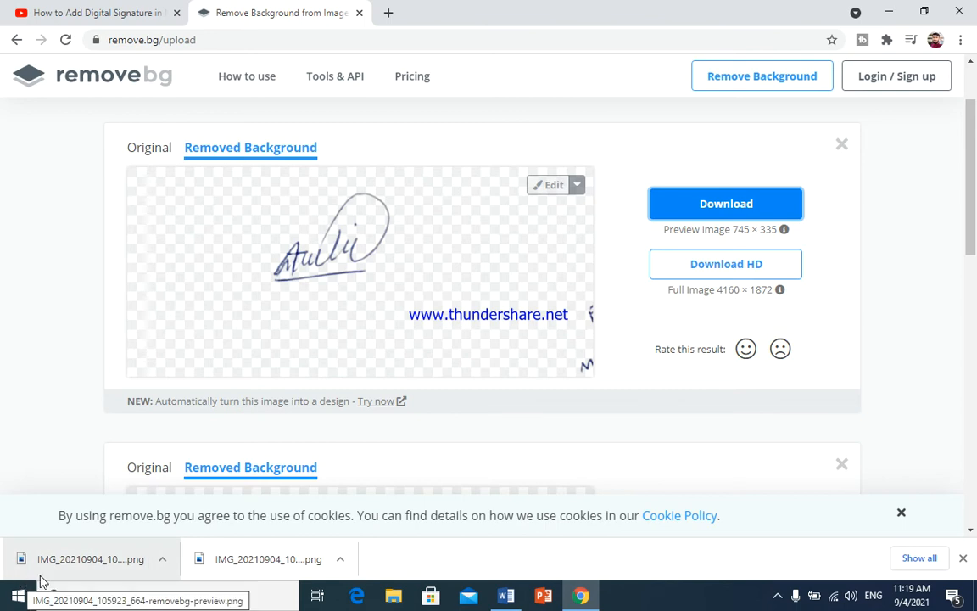
{"action": "left_click", "coordinate": [890, 12]}
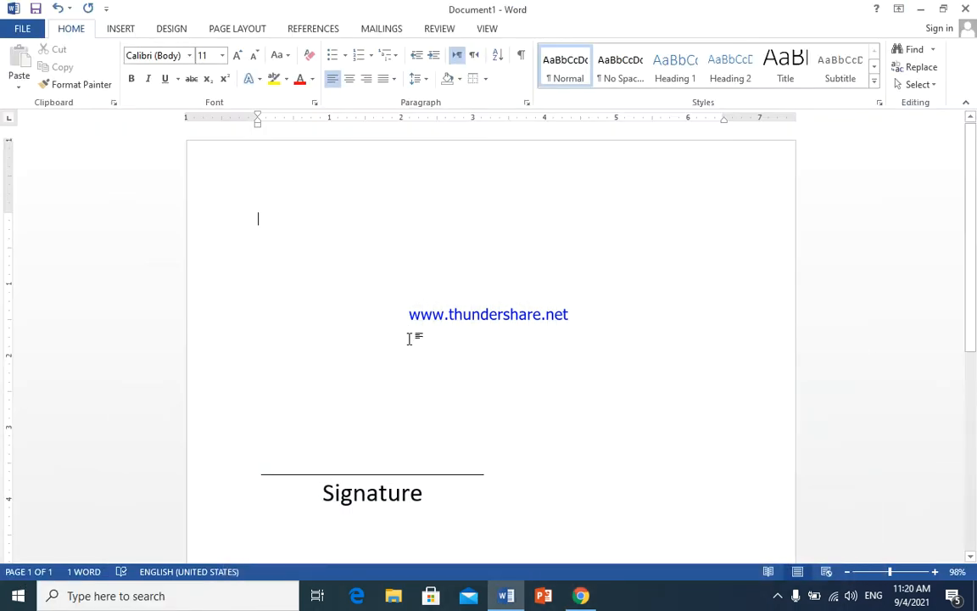
- Insert the removebg-preview signature PNG from Downloads into the document
{"action": "left_click", "coordinate": [115, 27]}
{"action": "left_click", "coordinate": [137, 68]}
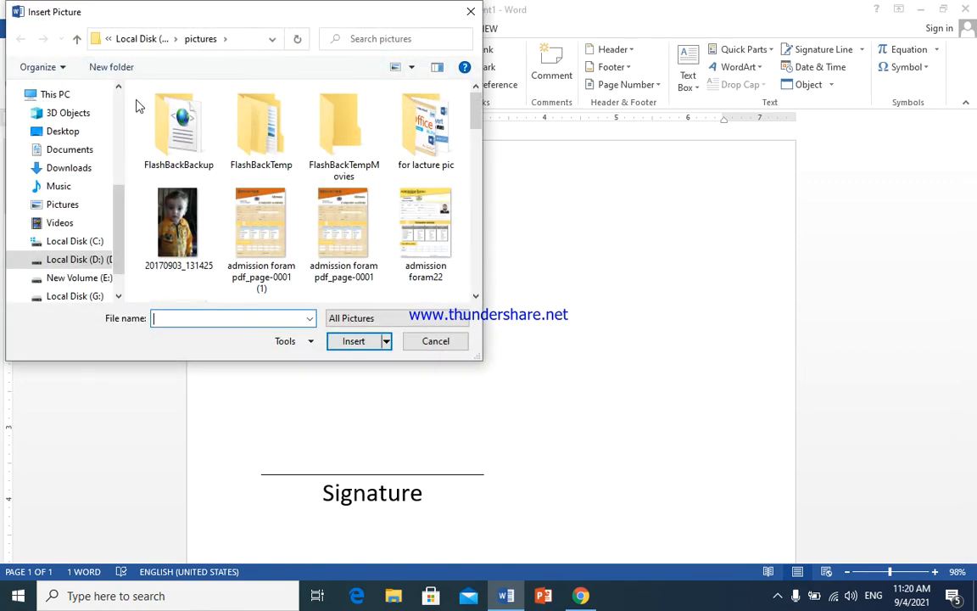
{"action": "left_click", "coordinate": [68, 168]}
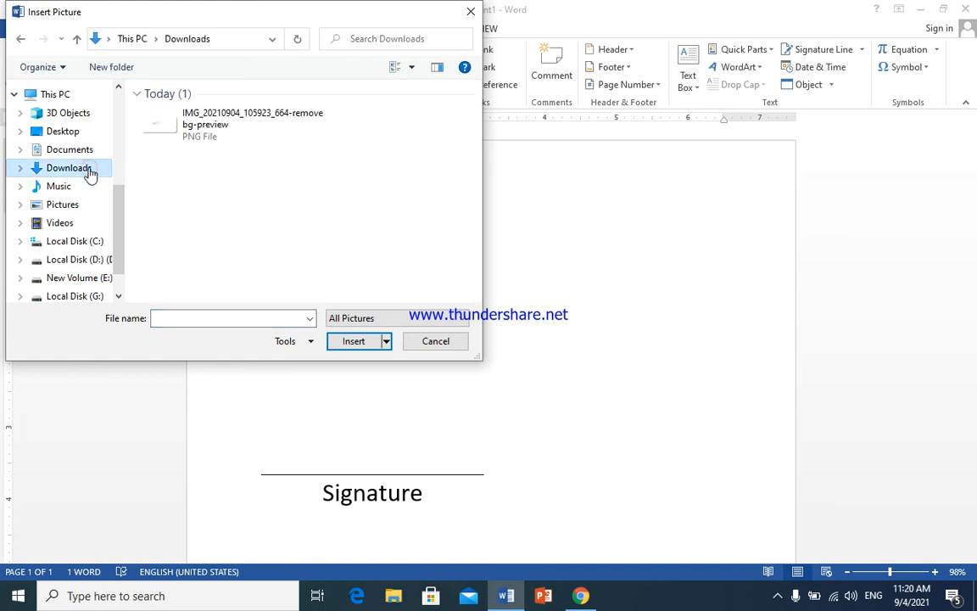
{"action": "left_click", "coordinate": [204, 127]}
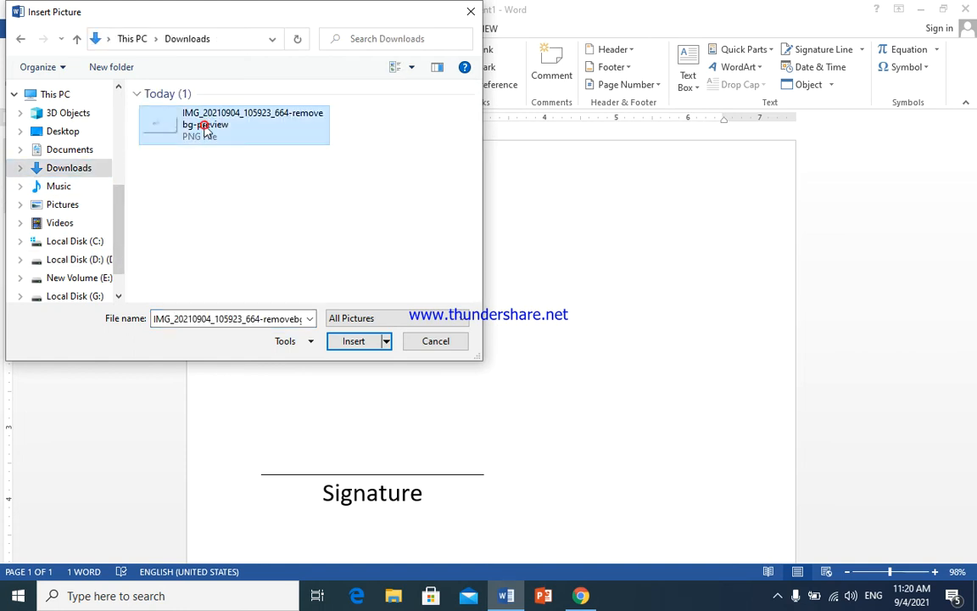
{"action": "left_click", "coordinate": [354, 343]}
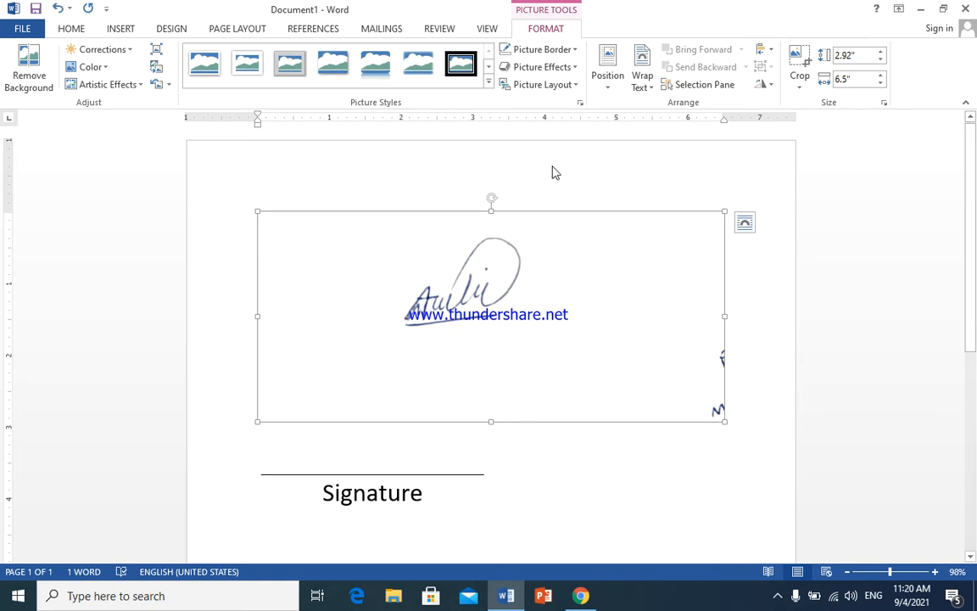
- Crop away the empty space above, below, left and right of the handwritten signature
{"action": "left_click", "coordinate": [803, 81]}
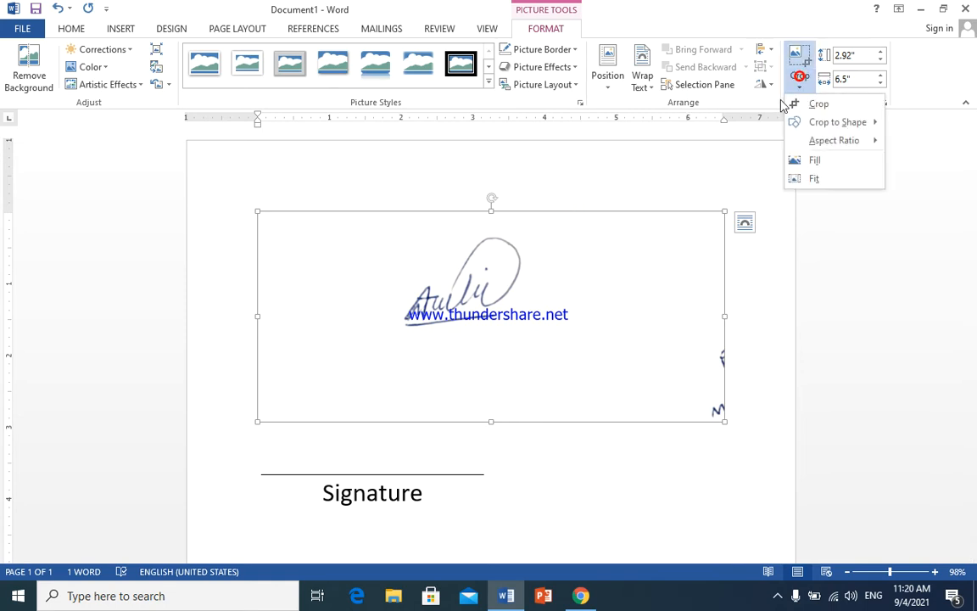
{"action": "left_click", "coordinate": [806, 102]}
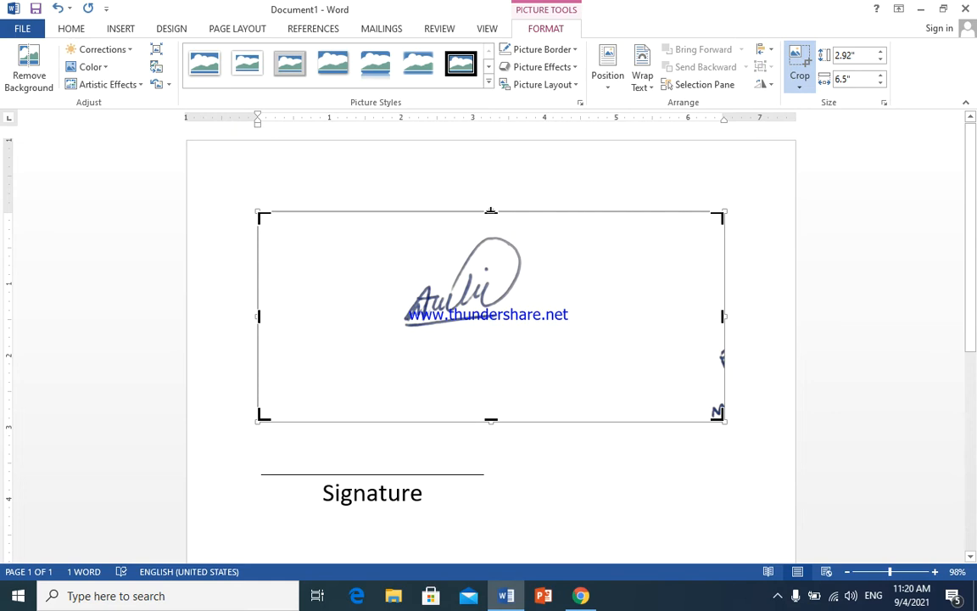
{"action": "left_click_drag", "start_coordinate": [490, 212], "coordinate": [490, 232]}
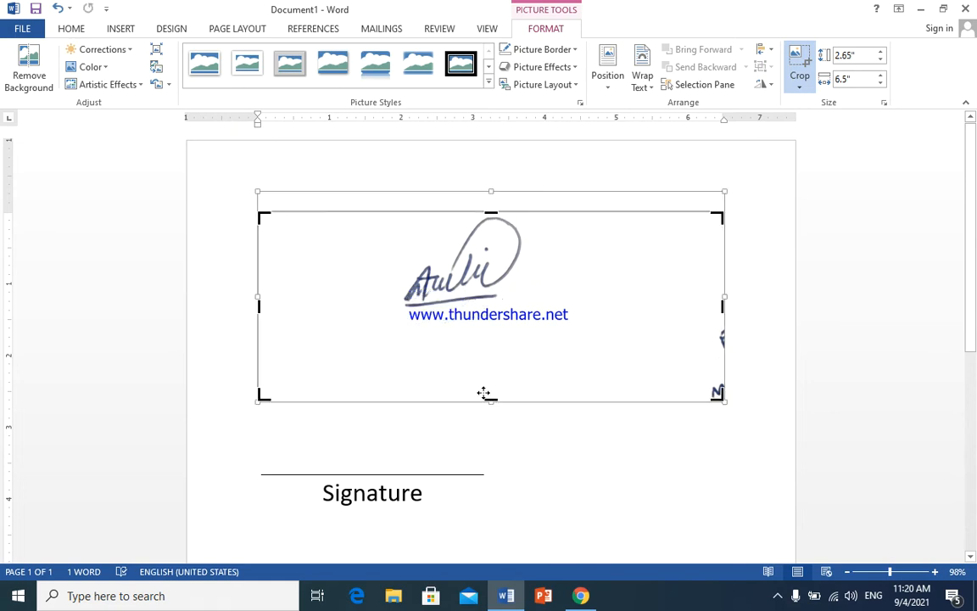
{"action": "left_click_drag", "start_coordinate": [491, 402], "coordinate": [498, 315]}
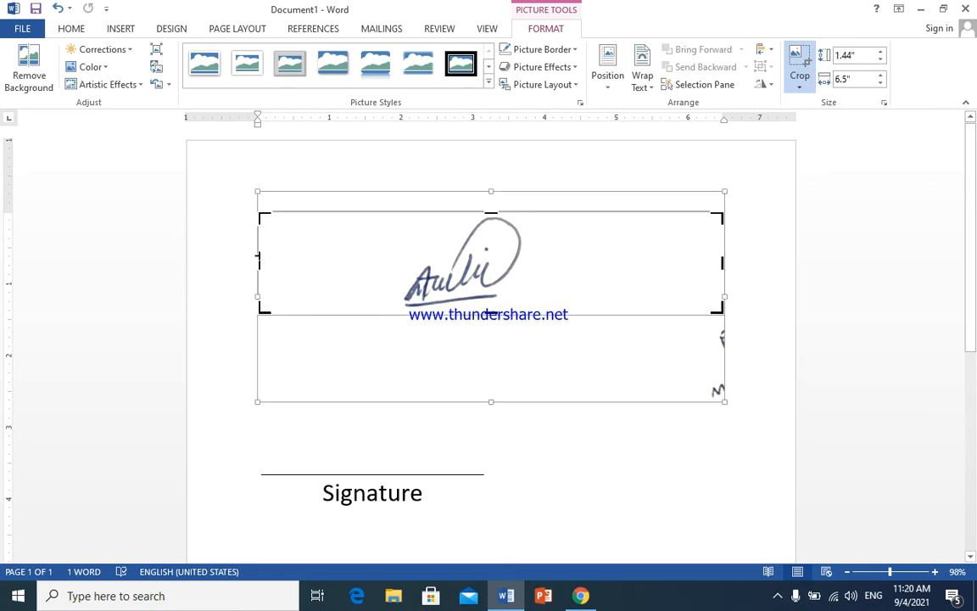
{"action": "left_click_drag", "start_coordinate": [259, 256], "coordinate": [397, 267]}
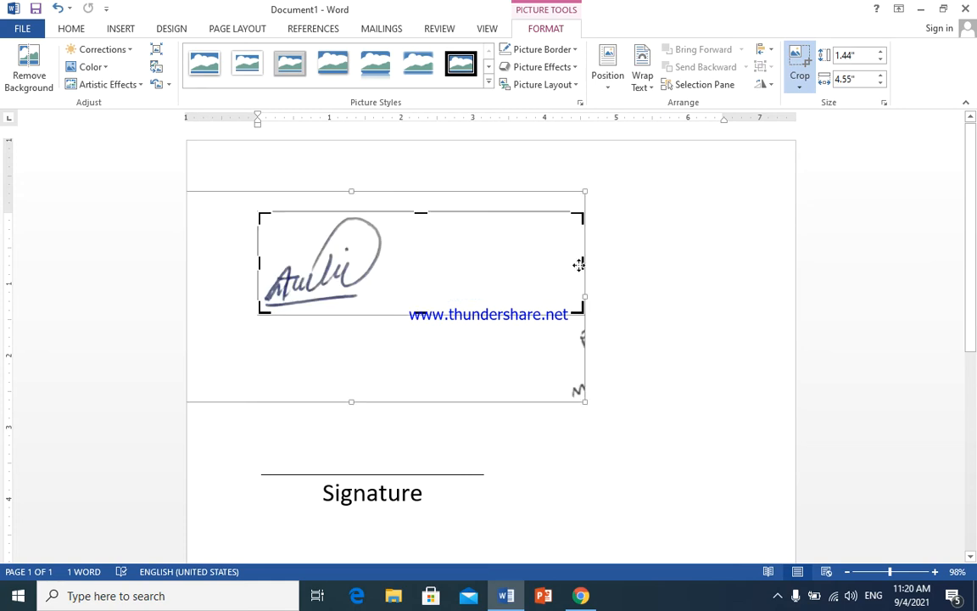
{"action": "left_click_drag", "start_coordinate": [584, 264], "coordinate": [386, 276]}
{"action": "left_click", "coordinate": [632, 257]}
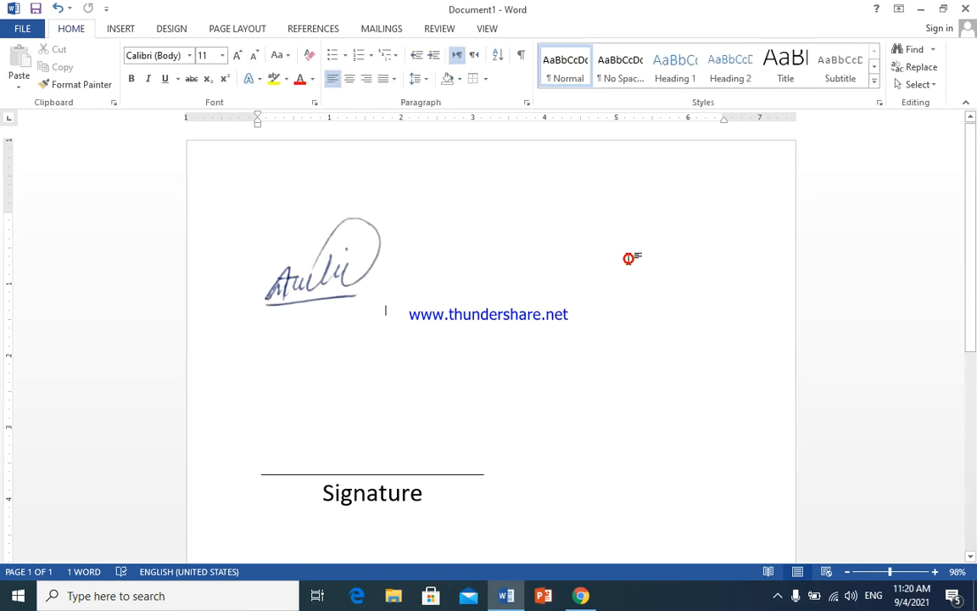
- Set the signature picture's text wrapping to Square
{"action": "left_click", "coordinate": [569, 286]}
{"action": "left_click", "coordinate": [327, 262]}
{"action": "left_click_drag", "start_coordinate": [344, 225], "coordinate": [306, 250]}
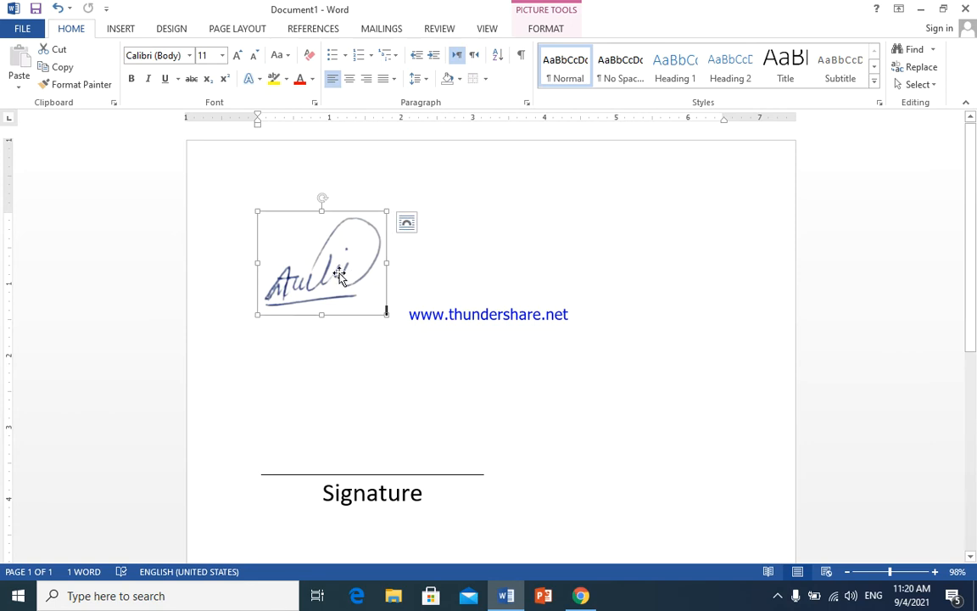
{"action": "left_click", "coordinate": [408, 225]}
{"action": "left_click", "coordinate": [452, 323]}
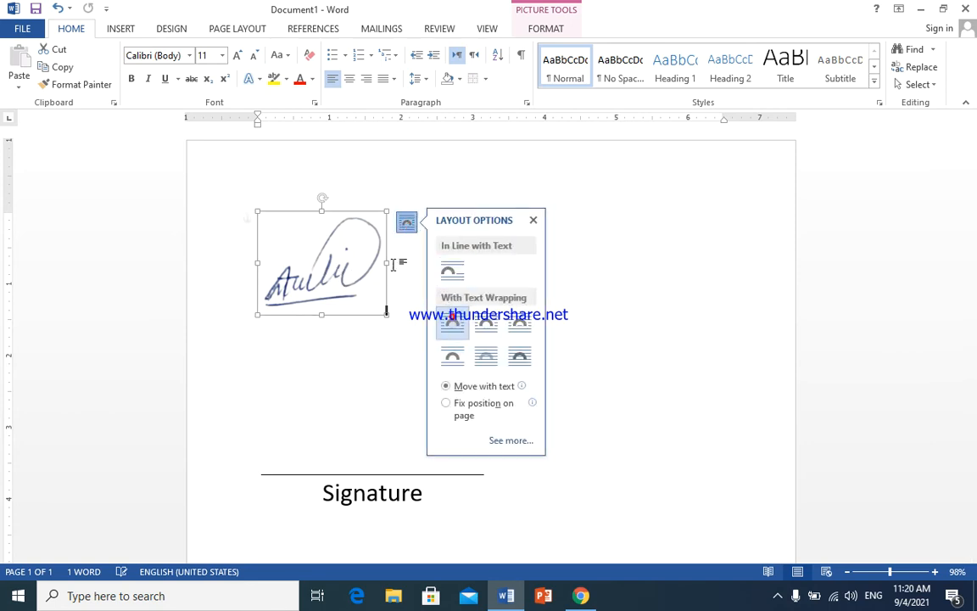
- Drag the signature picture to the middle of the upper page
{"action": "mouse_move", "coordinate": [444, 237]}
{"action": "left_mouse_down"}
{"action": "mouse_move", "coordinate": [646, 225]}
{"action": "mouse_move", "coordinate": [620, 214]}
{"action": "left_mouse_up"}
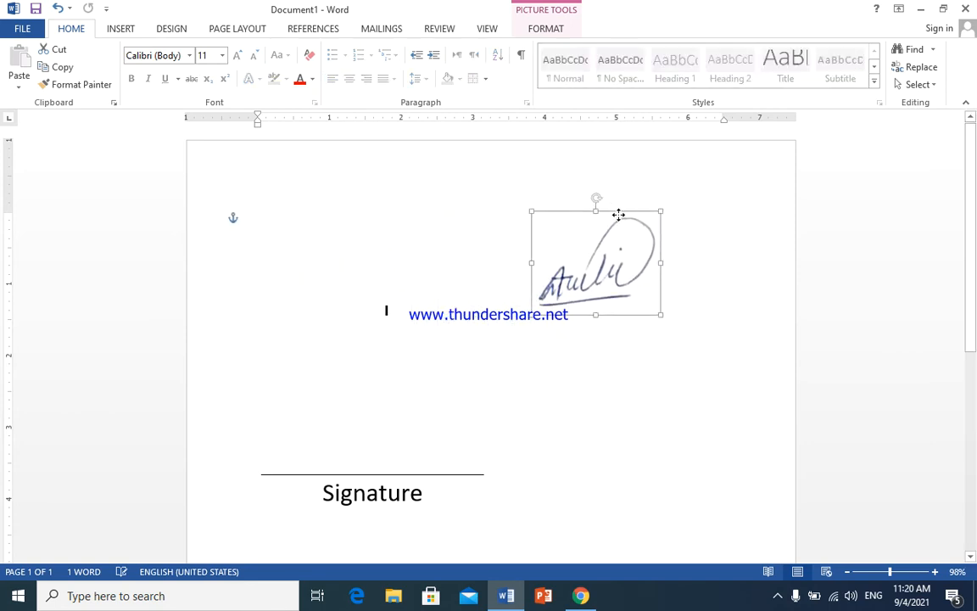
{"action": "left_click", "coordinate": [369, 307]}
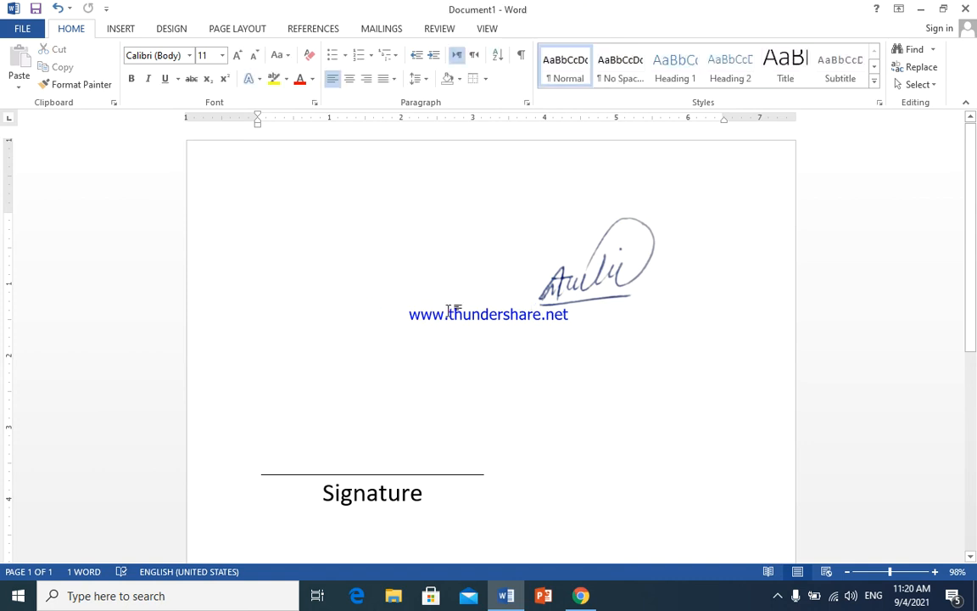
{"action": "left_click", "coordinate": [628, 274]}
{"action": "mouse_move", "coordinate": [628, 268]}
{"action": "left_mouse_down"}
{"action": "mouse_move", "coordinate": [632, 231]}
{"action": "mouse_move", "coordinate": [482, 214]}
{"action": "left_mouse_up"}
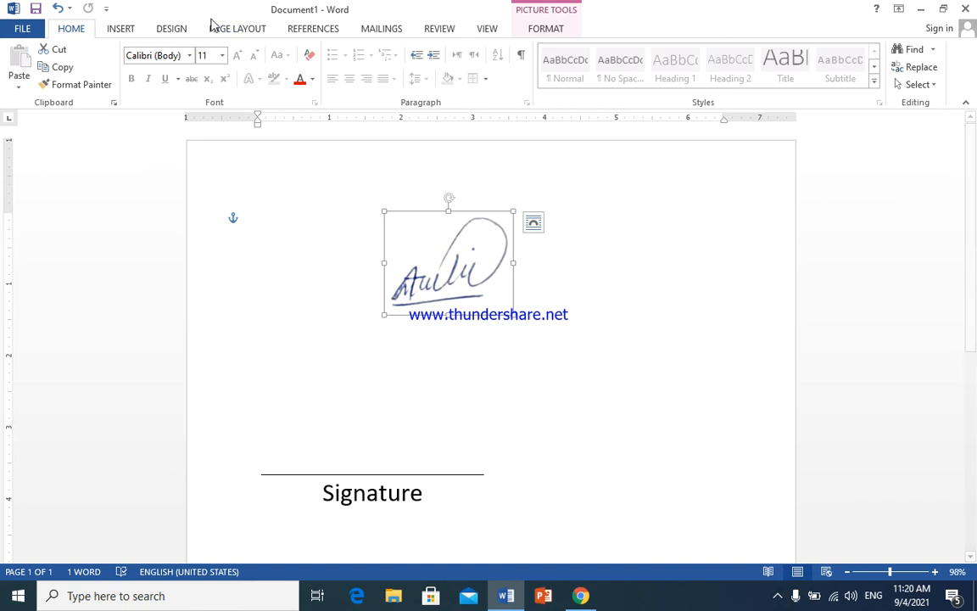
{"action": "left_click", "coordinate": [118, 29]}
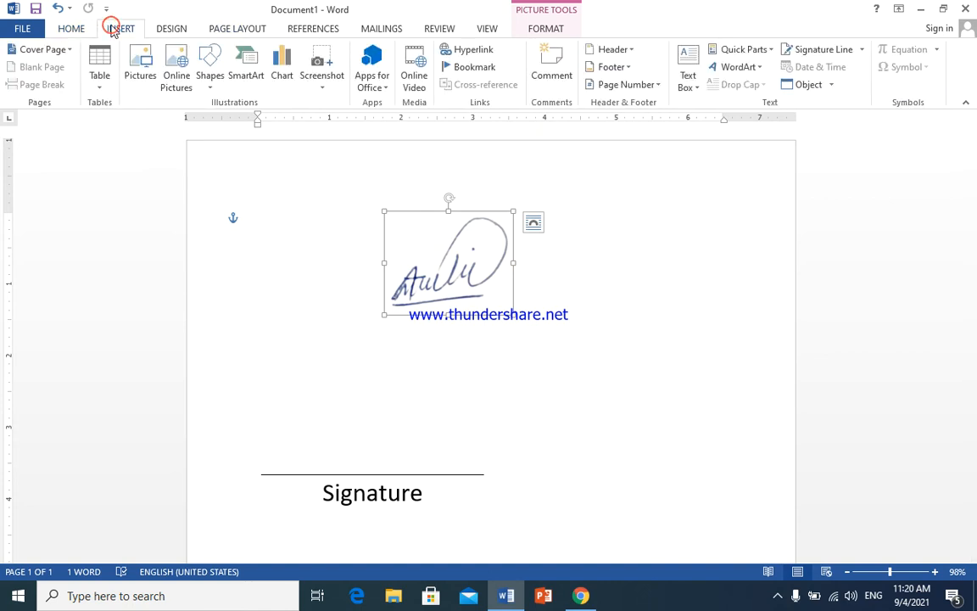
{"action": "left_click", "coordinate": [527, 34]}
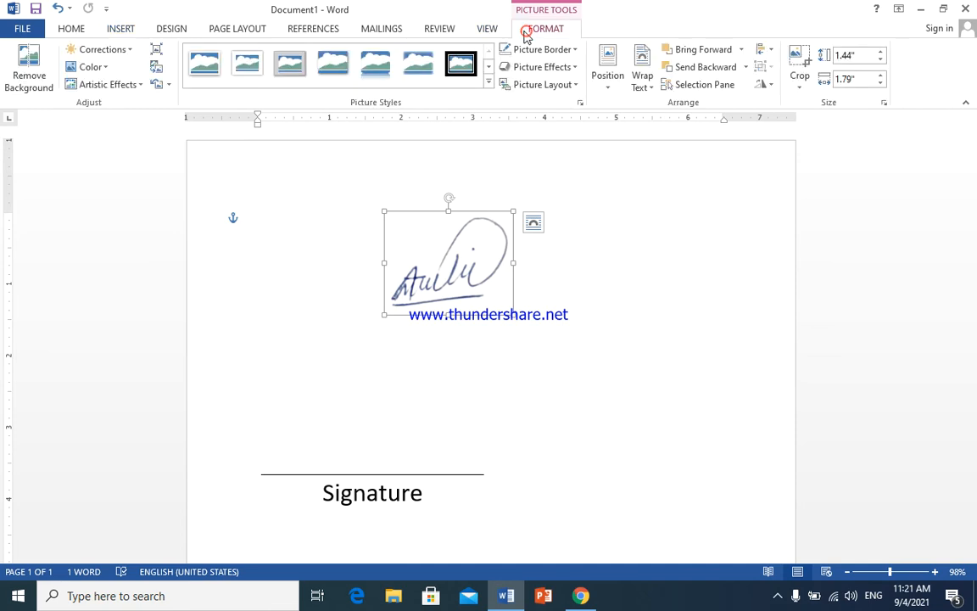
- Apply the Brightness -40%, Contrast -20% correction preset to the signature, then collapse Picture Corrections
{"action": "left_click", "coordinate": [118, 49]}
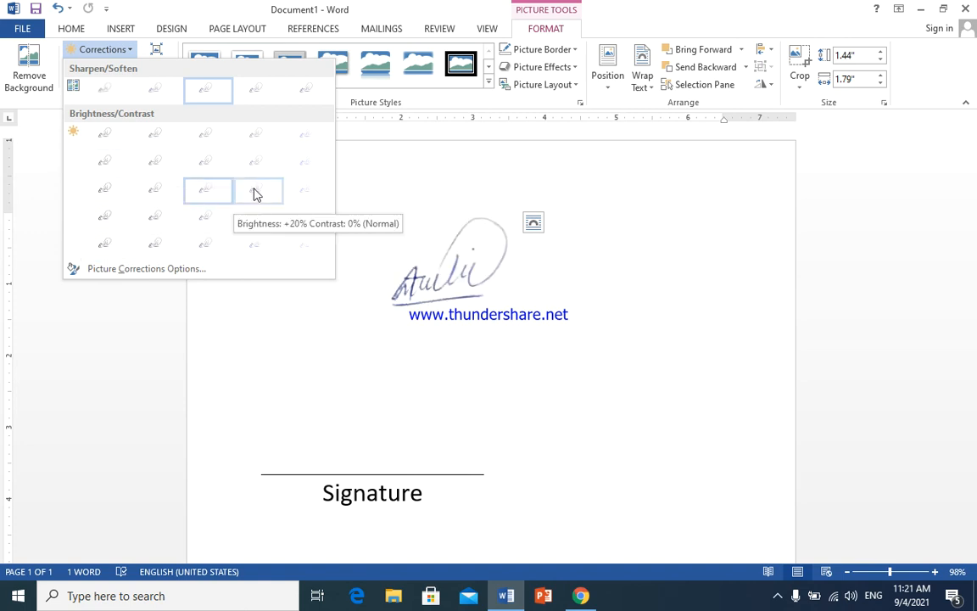
{"action": "left_click", "coordinate": [190, 269]}
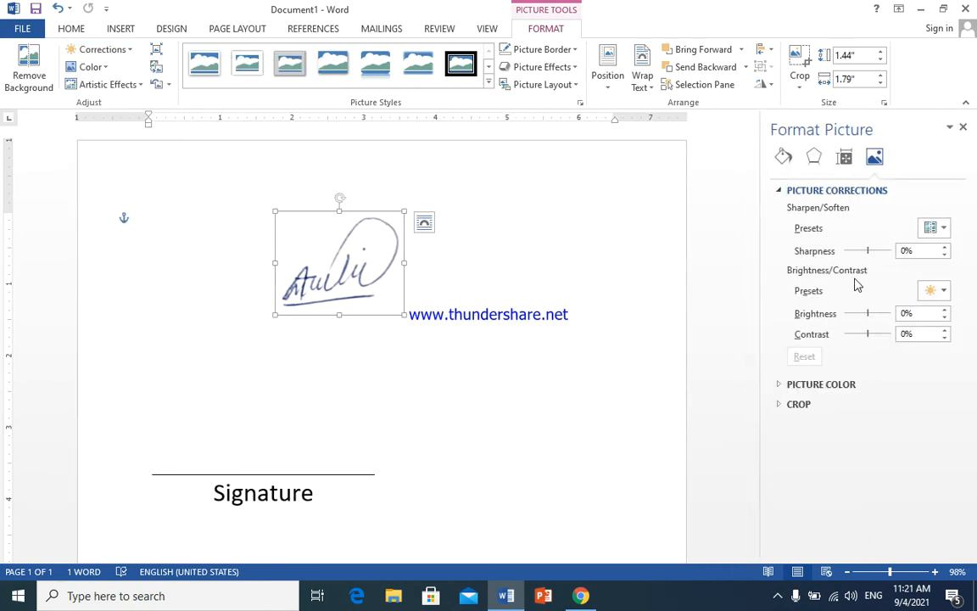
{"action": "left_click", "coordinate": [128, 49]}
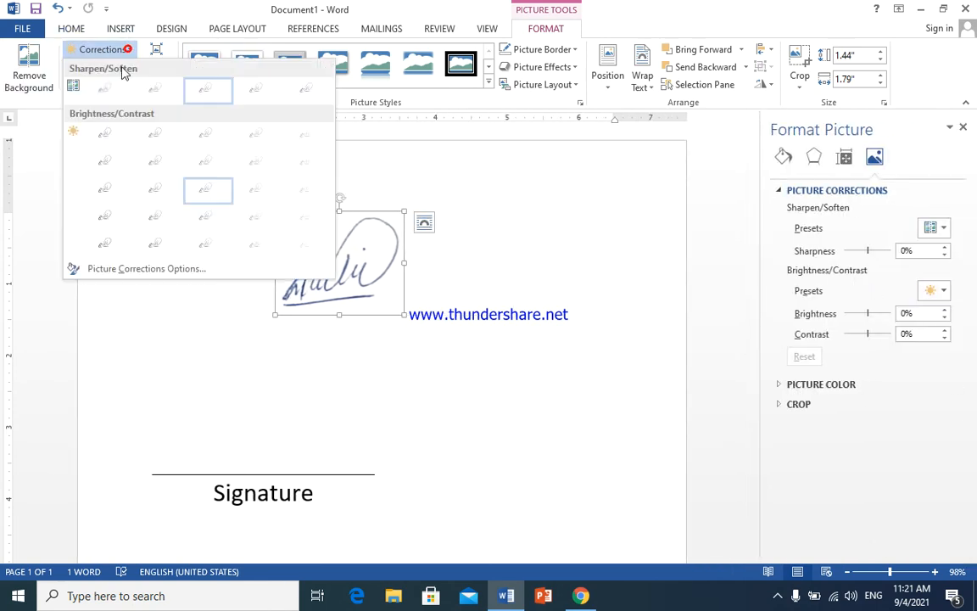
{"action": "left_click", "coordinate": [102, 161]}
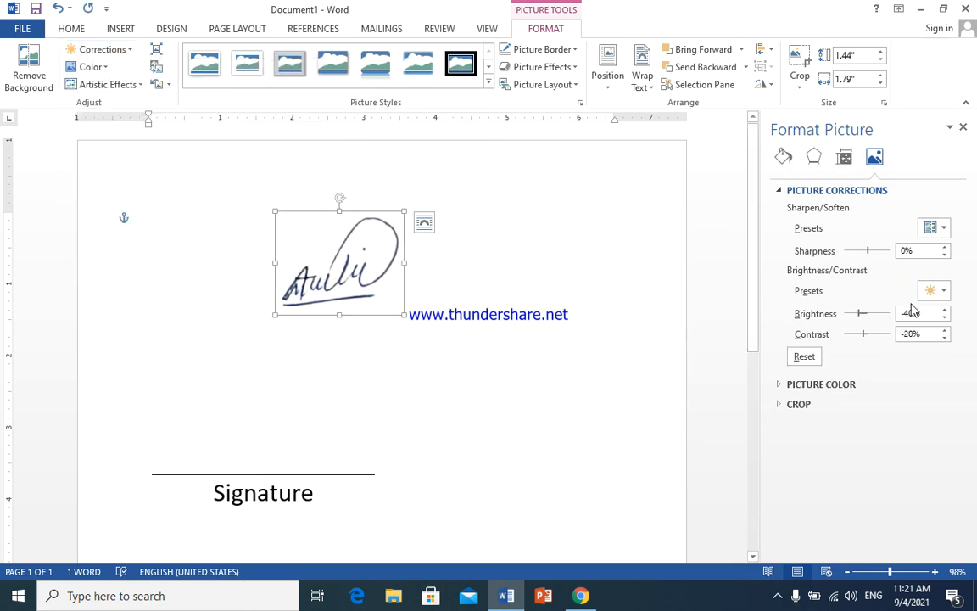
{"action": "left_click", "coordinate": [119, 49]}
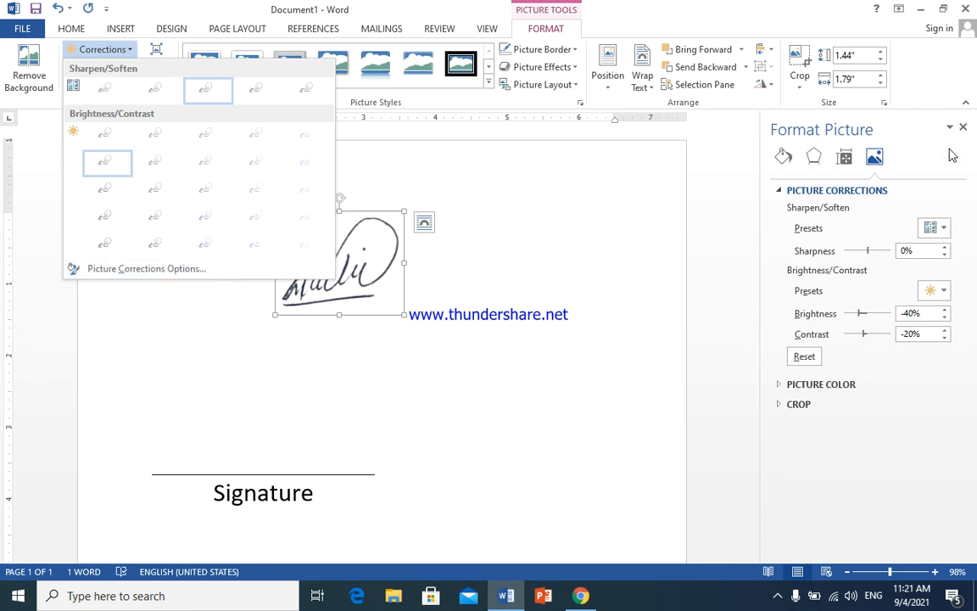
{"action": "left_click", "coordinate": [853, 193]}
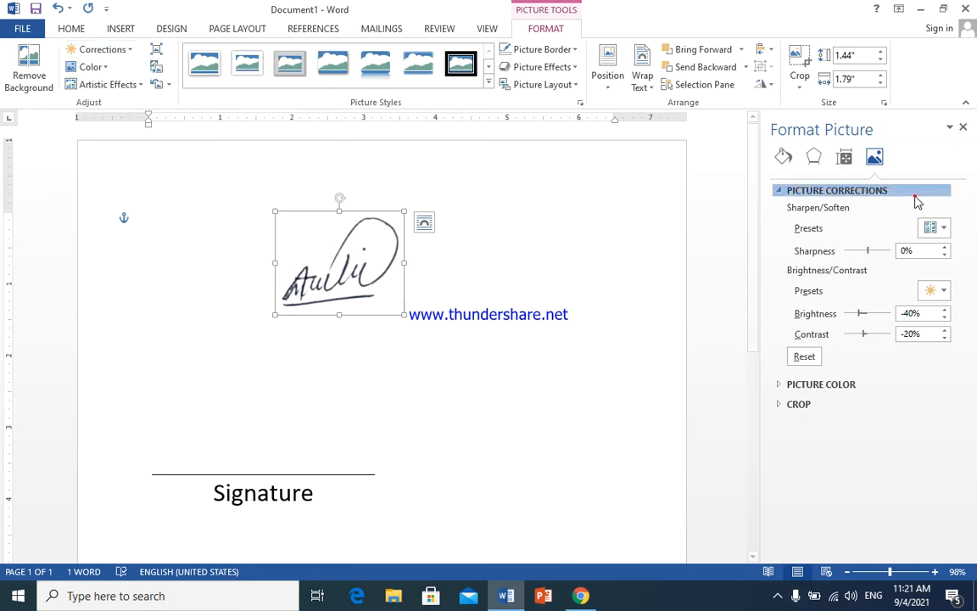
{"action": "left_click", "coordinate": [912, 191]}
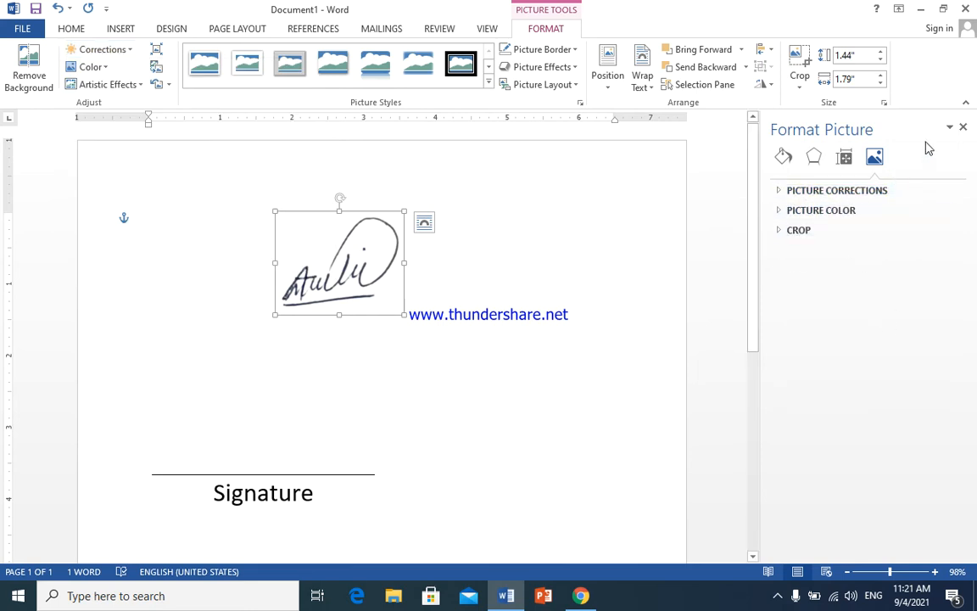
- Browse the Format Picture pane tabs, then expand Picture Color and Picture Corrections under Picture
{"action": "left_click", "coordinate": [947, 128]}
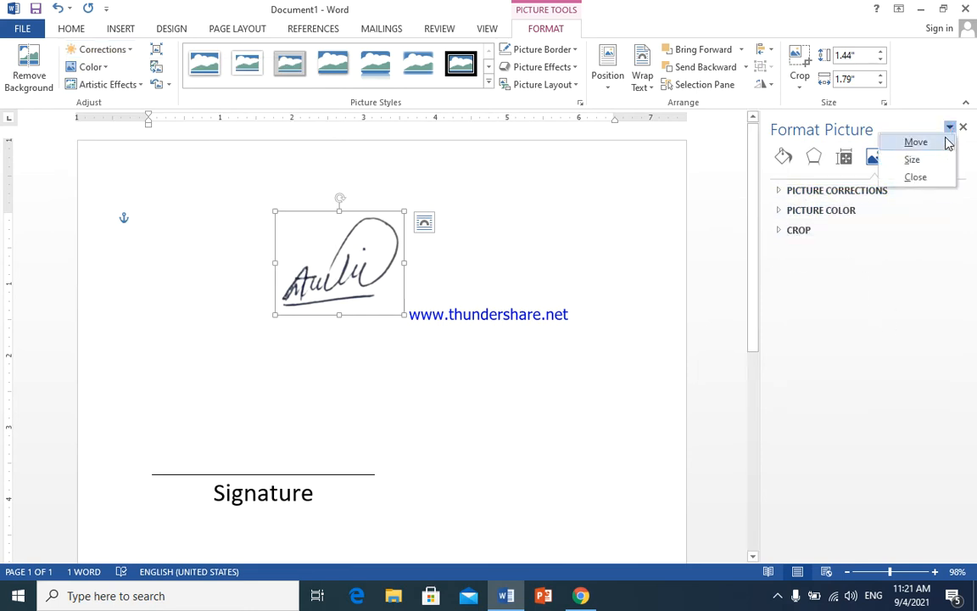
{"action": "left_click", "coordinate": [947, 129]}
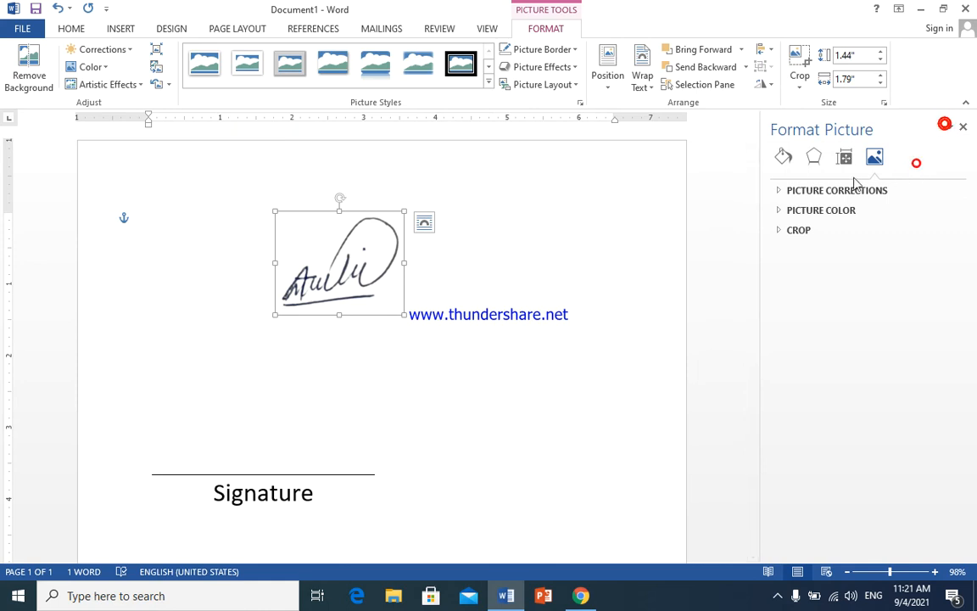
{"action": "left_click", "coordinate": [785, 157]}
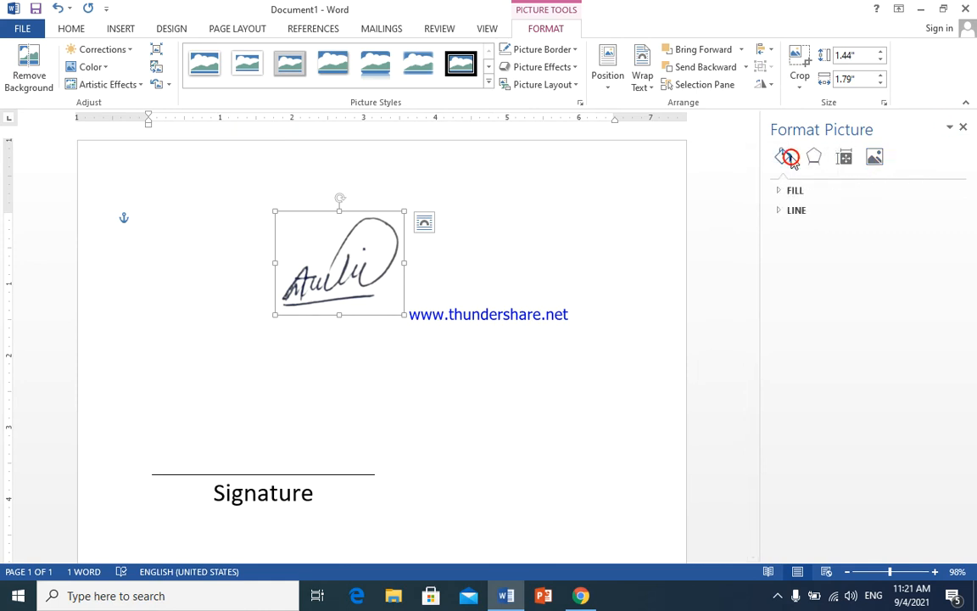
{"action": "left_click", "coordinate": [815, 159]}
{"action": "left_click", "coordinate": [843, 158]}
{"action": "left_click", "coordinate": [782, 157]}
{"action": "left_click", "coordinate": [862, 158]}
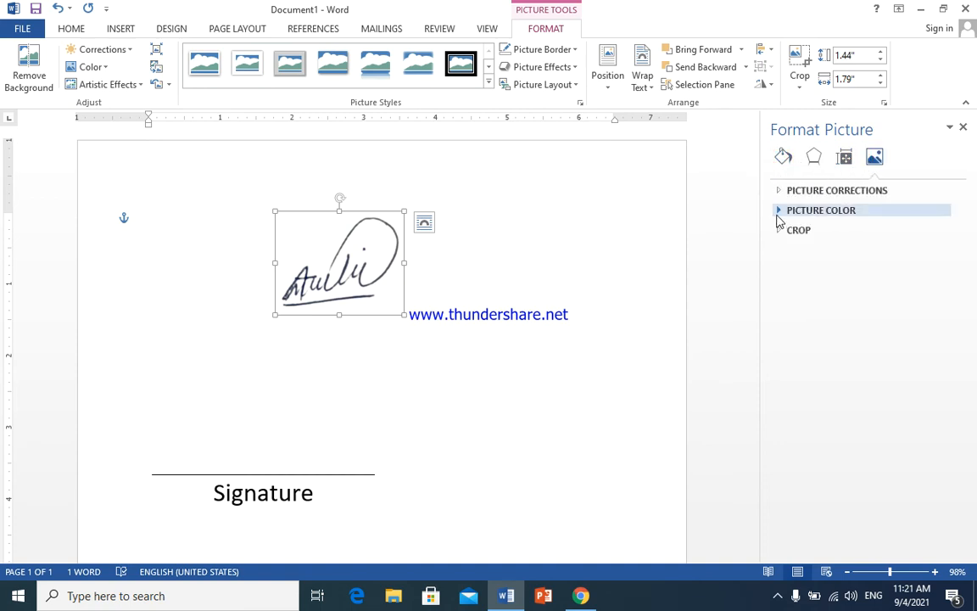
{"action": "left_click", "coordinate": [778, 212]}
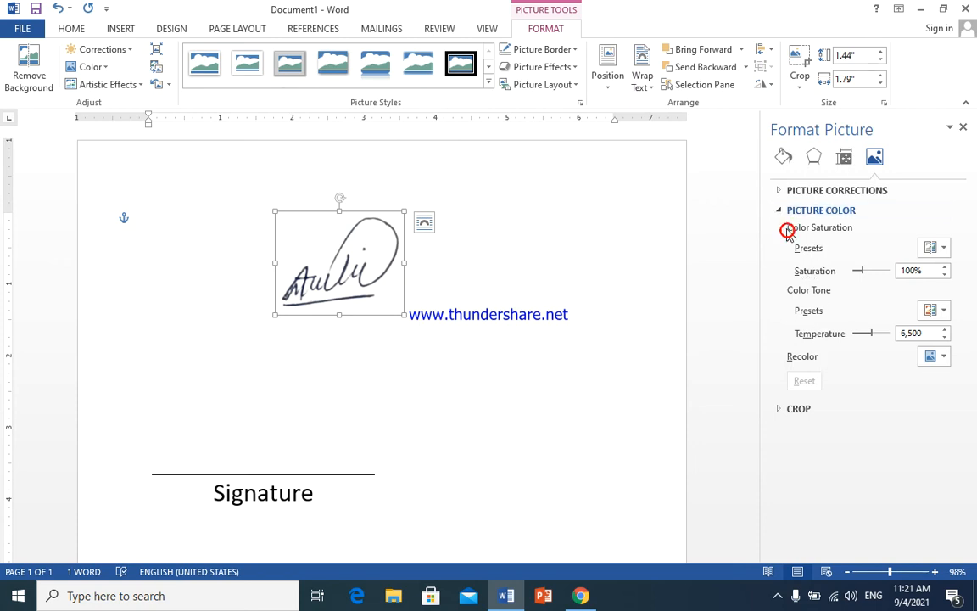
{"action": "left_click", "coordinate": [779, 191]}
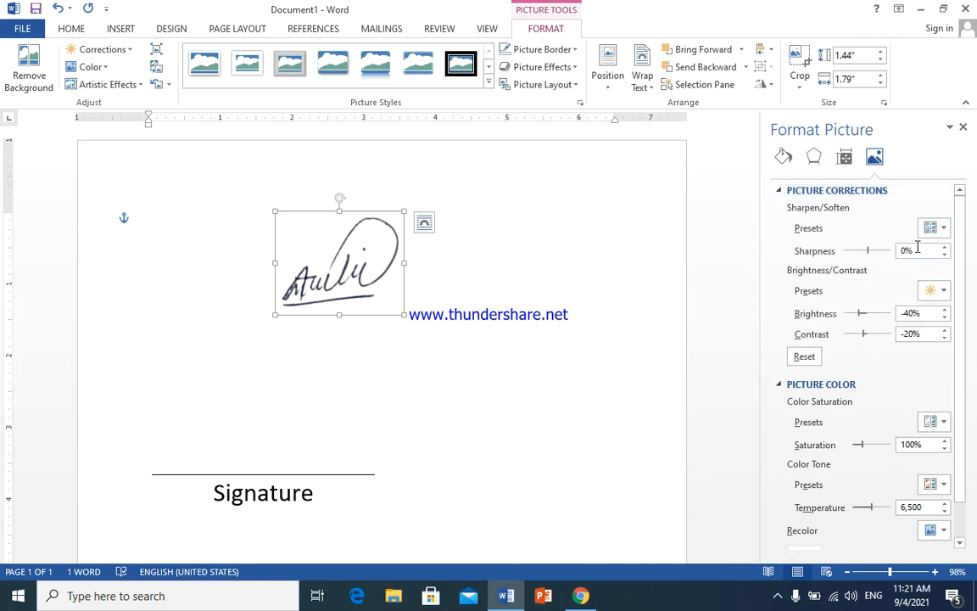
- Lower the signature's brightness to -100% and raise its sharpness to about 94%
{"action": "scroll", "coordinate": [916, 360], "scroll_direction": "down", "scroll_amount": 1}
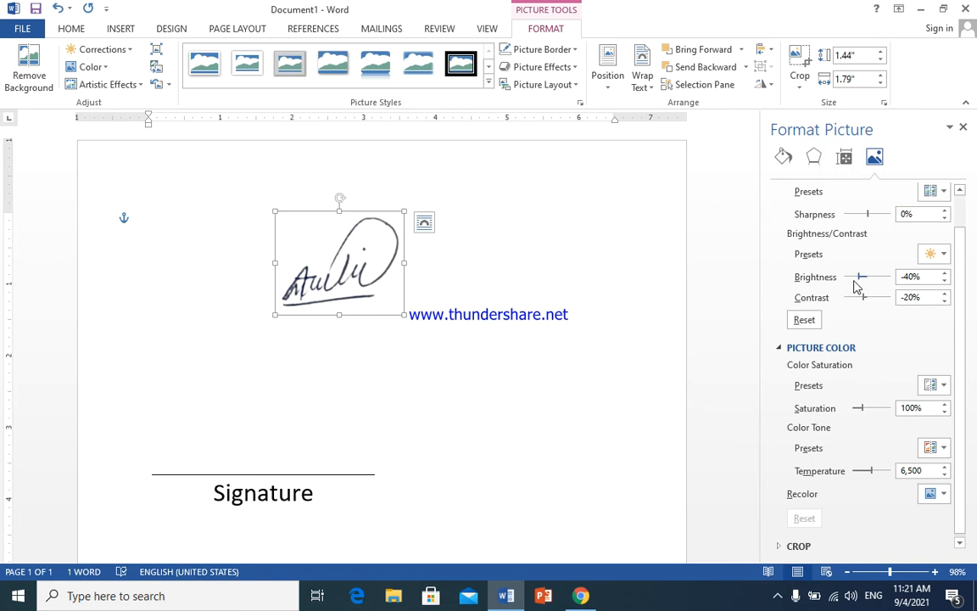
{"action": "mouse_move", "coordinate": [862, 280]}
{"action": "left_mouse_down"}
{"action": "mouse_move", "coordinate": [878, 277]}
{"action": "mouse_move", "coordinate": [840, 280]}
{"action": "left_mouse_up"}
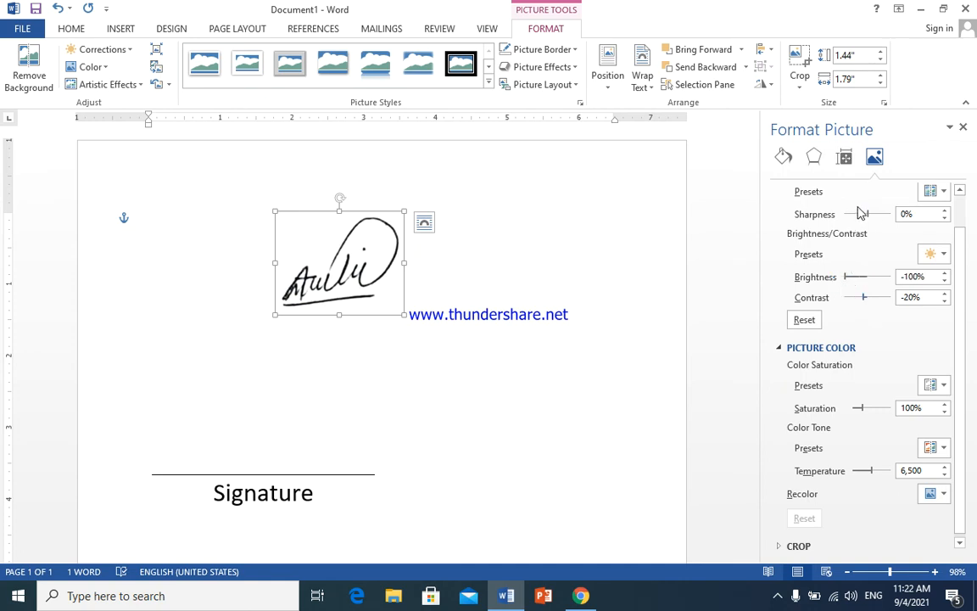
{"action": "mouse_move", "coordinate": [868, 215]}
{"action": "left_mouse_down"}
{"action": "mouse_move", "coordinate": [845, 219]}
{"action": "mouse_move", "coordinate": [888, 219]}
{"action": "left_mouse_up"}
- Increase the signature's saturation to 189% and close the Format Picture pane
{"action": "mouse_move", "coordinate": [863, 416]}
{"action": "left_mouse_down"}
{"action": "mouse_move", "coordinate": [884, 411]}
{"action": "mouse_move", "coordinate": [865, 409]}
{"action": "left_mouse_up"}
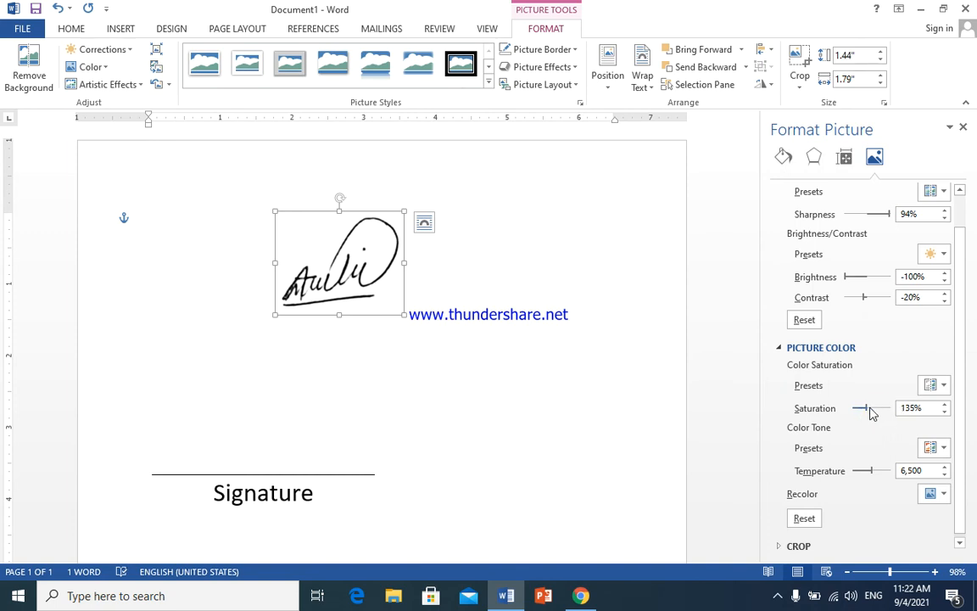
{"action": "left_click_drag", "start_coordinate": [870, 409], "coordinate": [873, 409]}
{"action": "left_click_drag", "start_coordinate": [868, 411], "coordinate": [840, 411]}
{"action": "left_click", "coordinate": [946, 405]}
{"action": "left_click_drag", "start_coordinate": [945, 405], "coordinate": [945, 406]}
{"action": "left_click_drag", "start_coordinate": [862, 409], "coordinate": [872, 411]}
{"action": "left_click", "coordinate": [964, 128]}
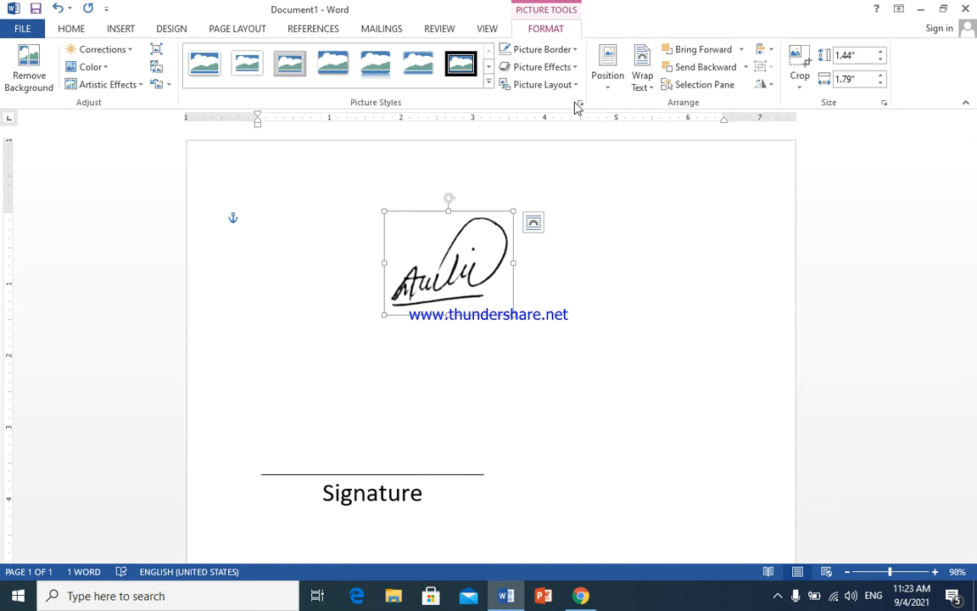
- Choose Insert > Quick Parts > Save Selection to Quick Part Gallery for the signature
{"action": "left_click", "coordinate": [121, 31]}
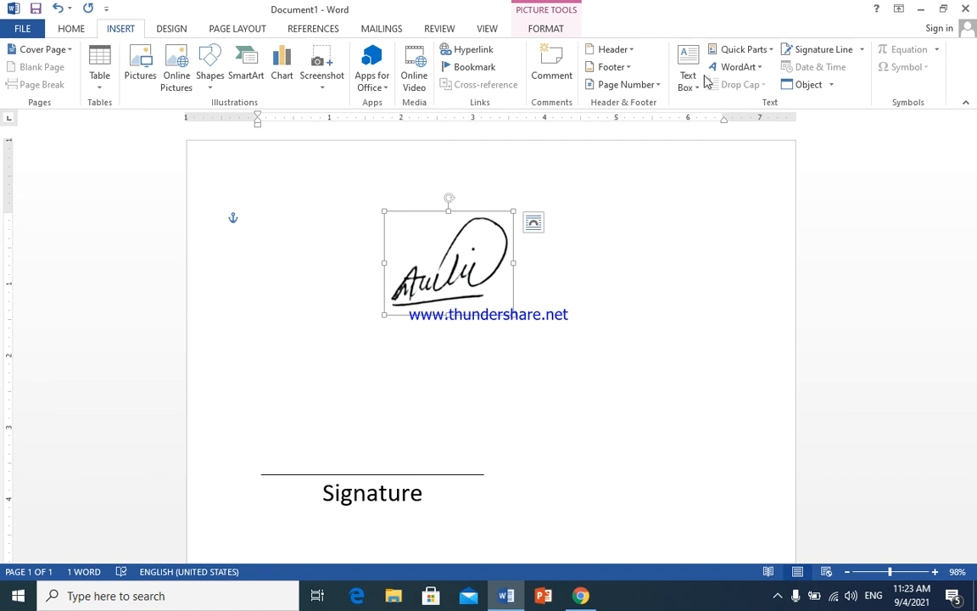
{"action": "left_click", "coordinate": [771, 50]}
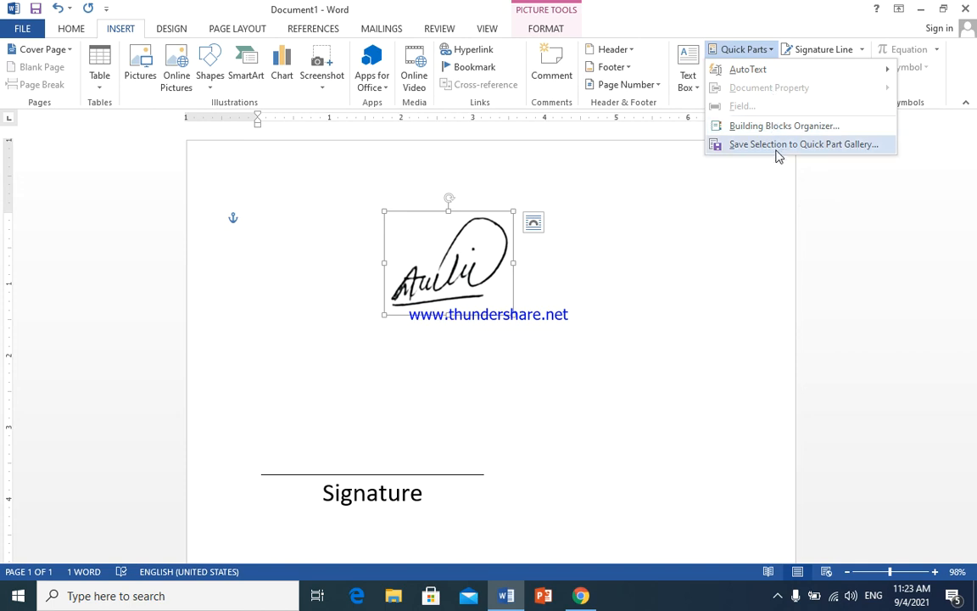
{"action": "left_click", "coordinate": [778, 146]}
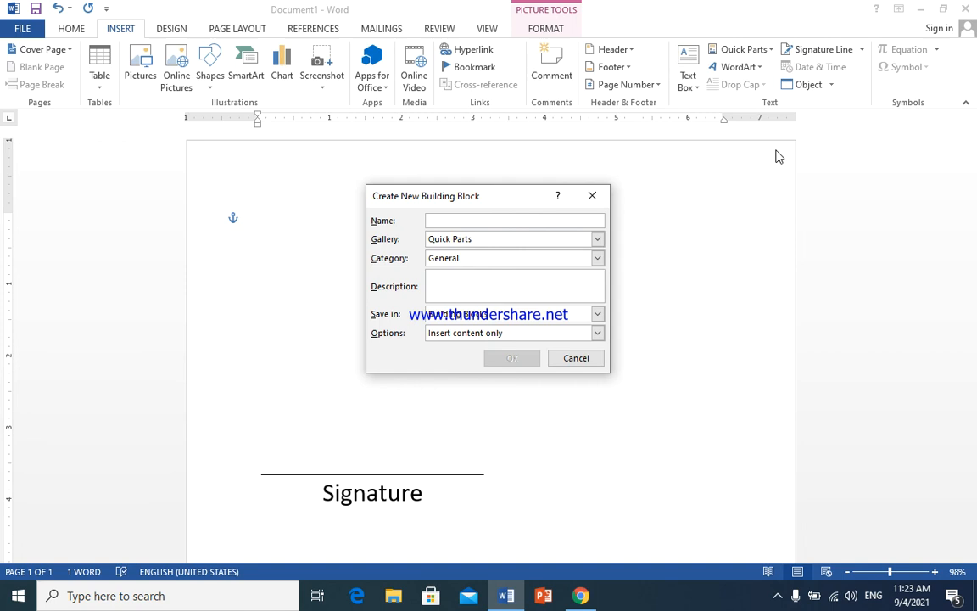
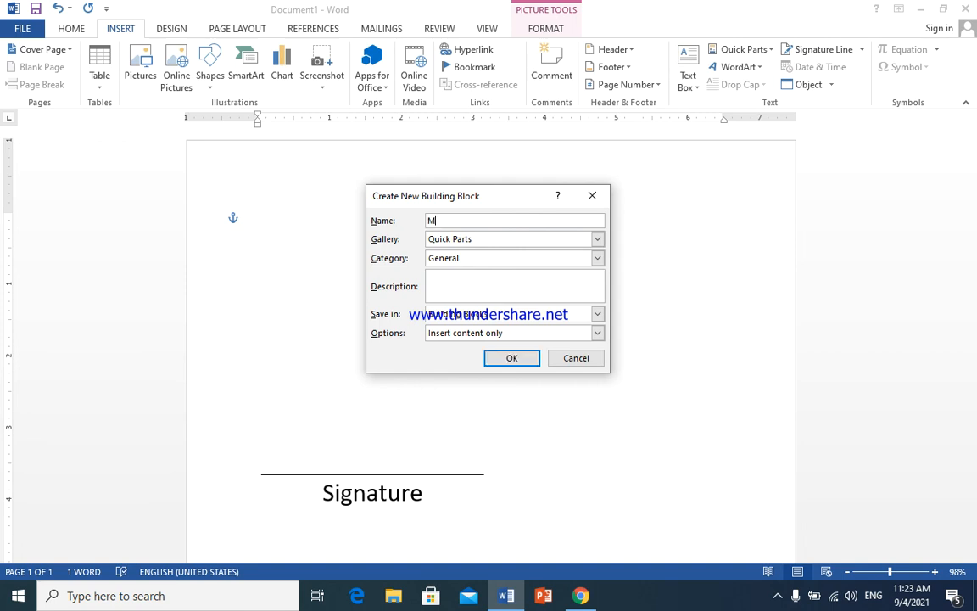
- Name the building block after the signer, file it under the Text Boxes gallery, and confirm
{"action": "left_click", "coordinate": [598, 240]}
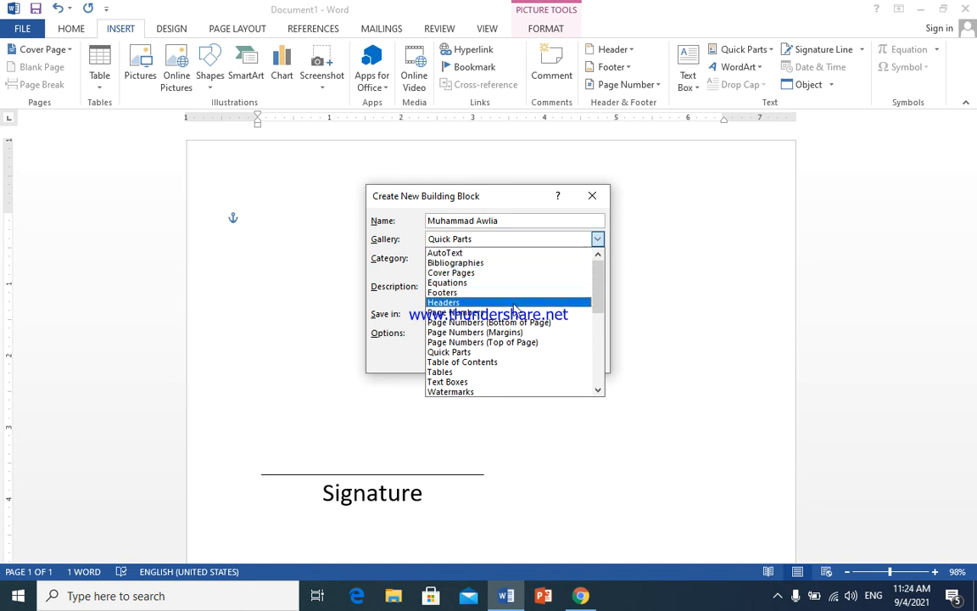
{"action": "left_click", "coordinate": [529, 383]}
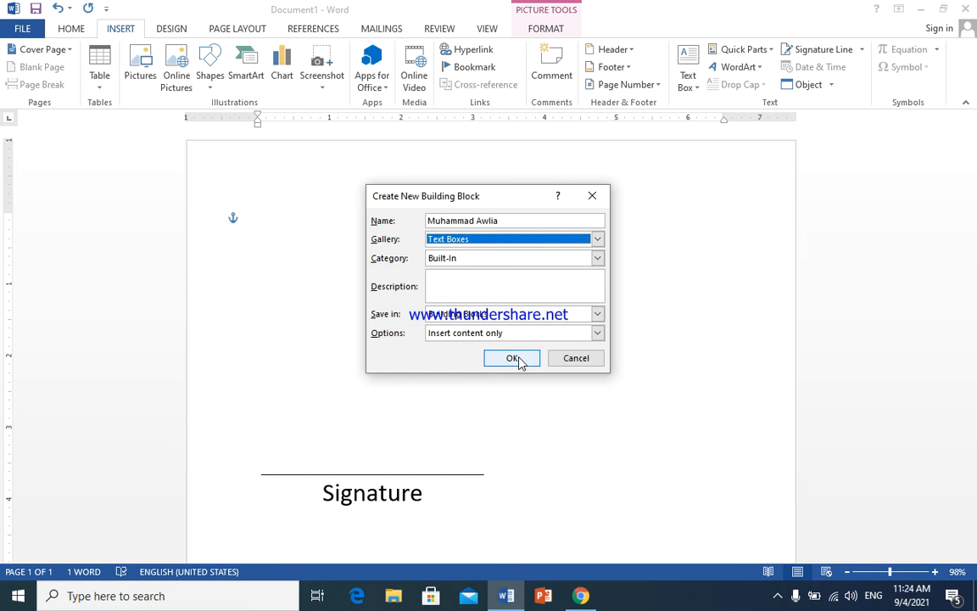
{"action": "left_click", "coordinate": [513, 358]}
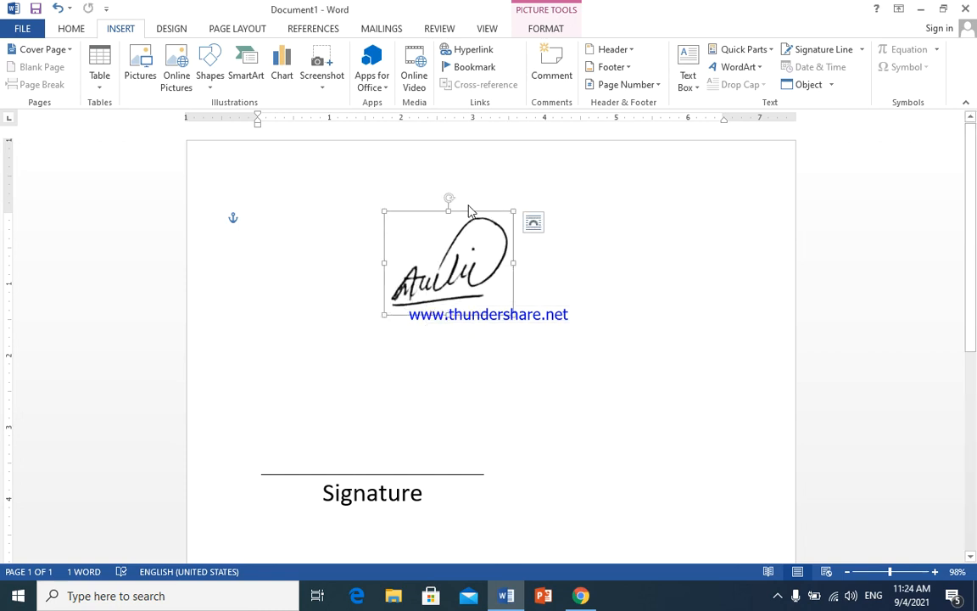
- Move the signature down onto the Signature line, deselect it, and open the Text Box gallery
{"action": "mouse_move", "coordinate": [469, 209]}
{"action": "left_mouse_down"}
{"action": "mouse_move", "coordinate": [422, 266]}
{"action": "mouse_move", "coordinate": [378, 374]}
{"action": "left_mouse_up"}
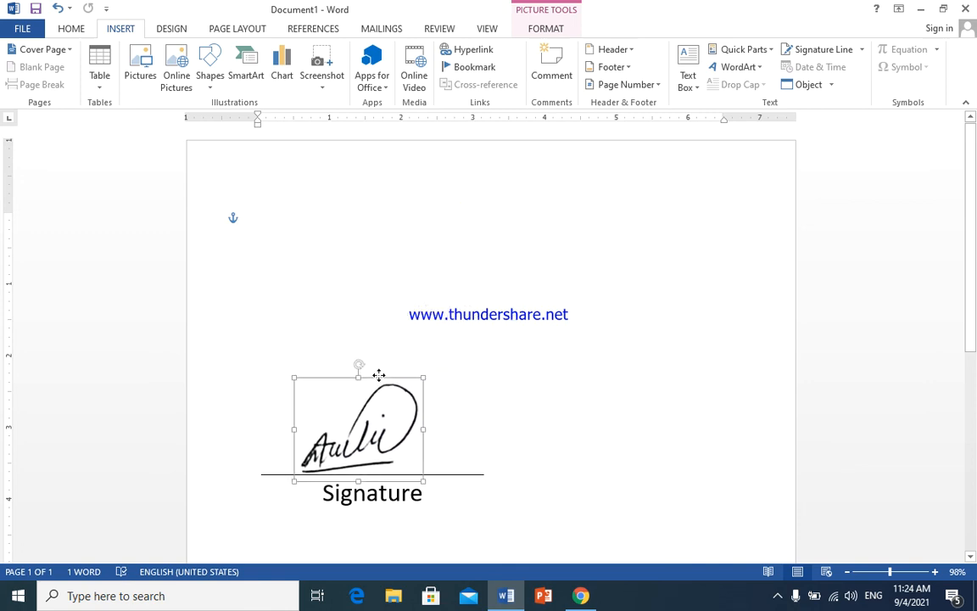
{"action": "left_click", "coordinate": [443, 300]}
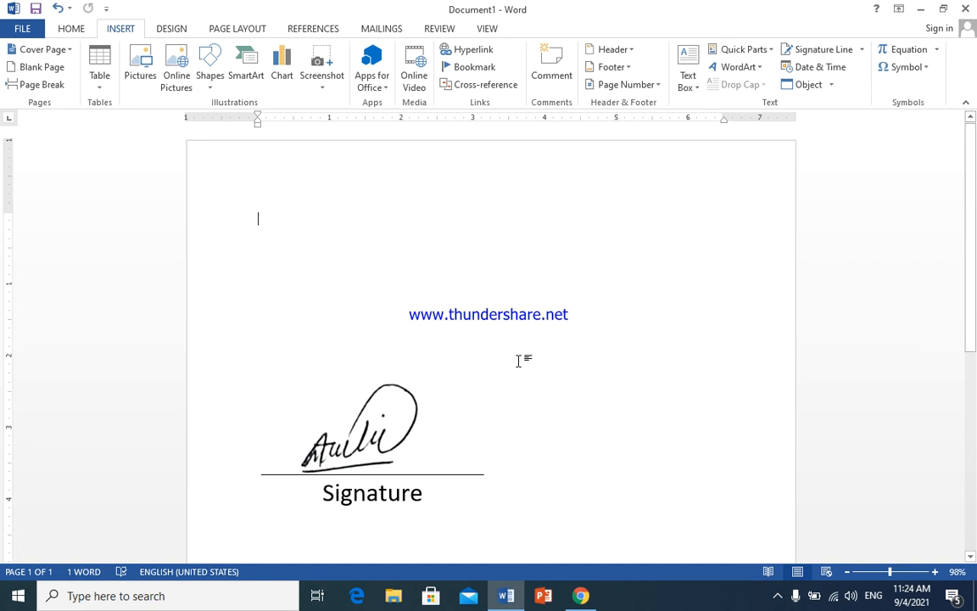
{"action": "left_click", "coordinate": [610, 257]}
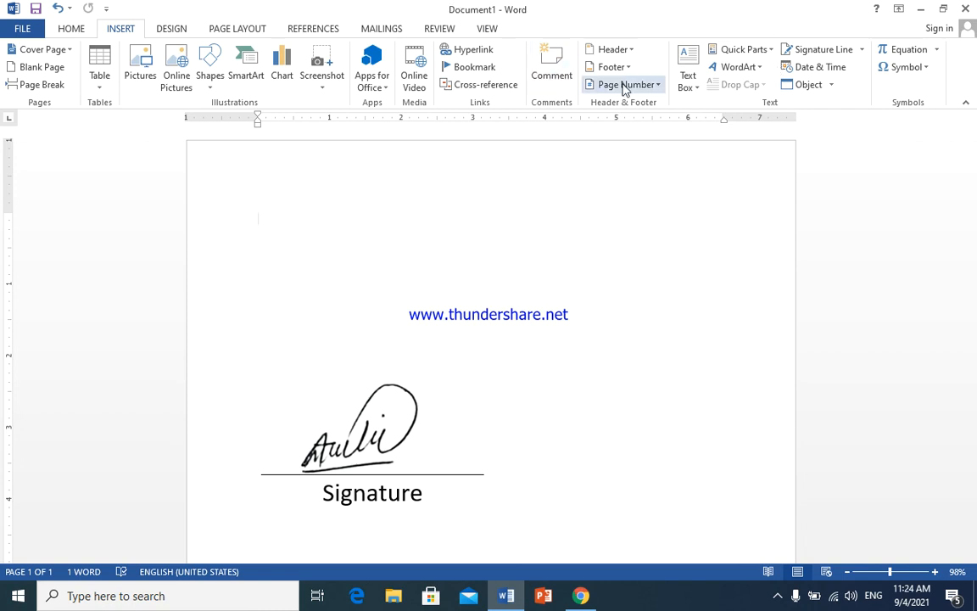
{"action": "left_click", "coordinate": [693, 90]}
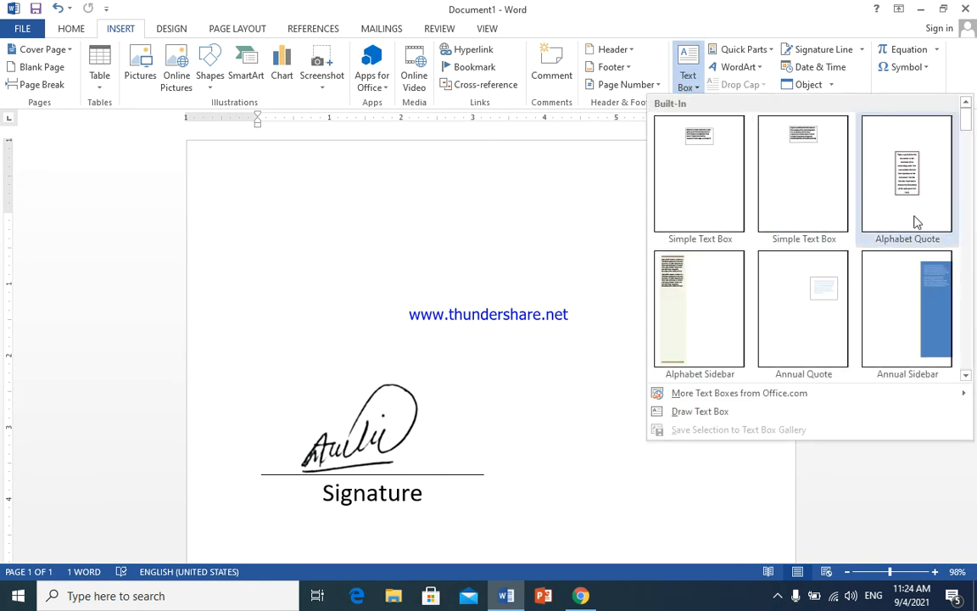
- Scroll down the Text Box gallery and insert the saved signature building block
{"action": "left_click", "coordinate": [967, 373]}
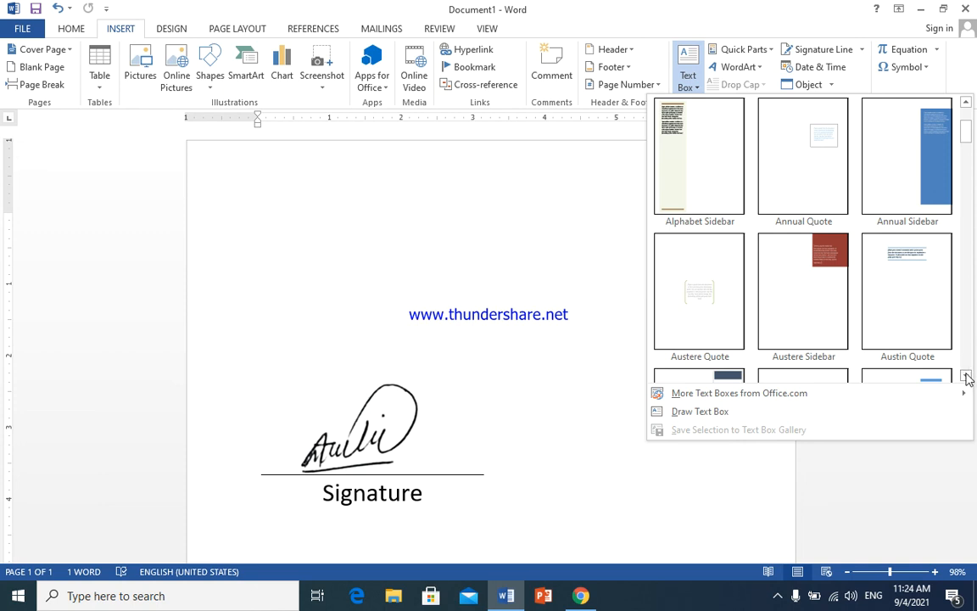
{"action": "left_click", "coordinate": [966, 375]}
{"action": "left_click", "coordinate": [966, 375]}
{"action": "left_click", "coordinate": [966, 375]}
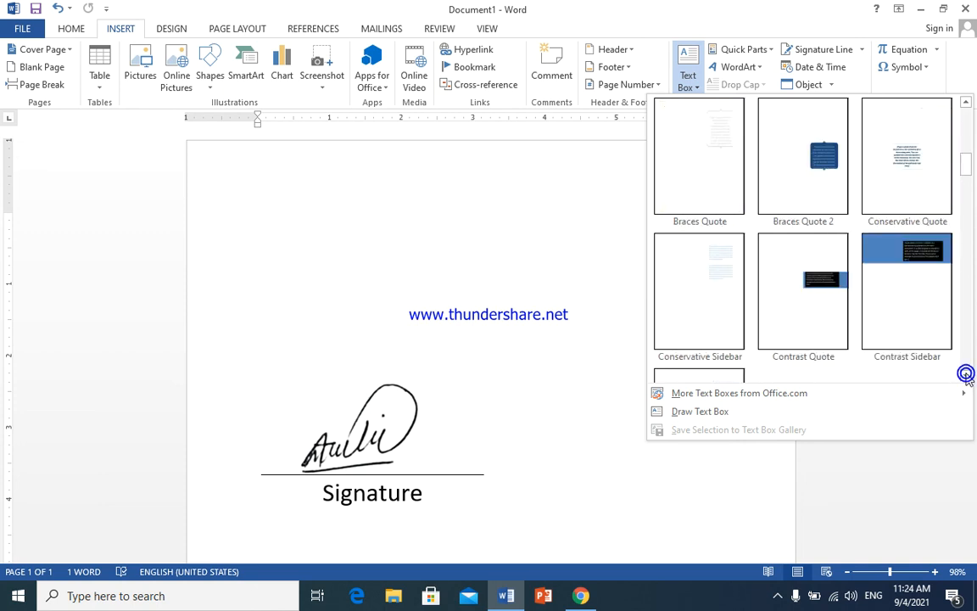
{"action": "left_click", "coordinate": [967, 374]}
{"action": "left_click", "coordinate": [967, 374]}
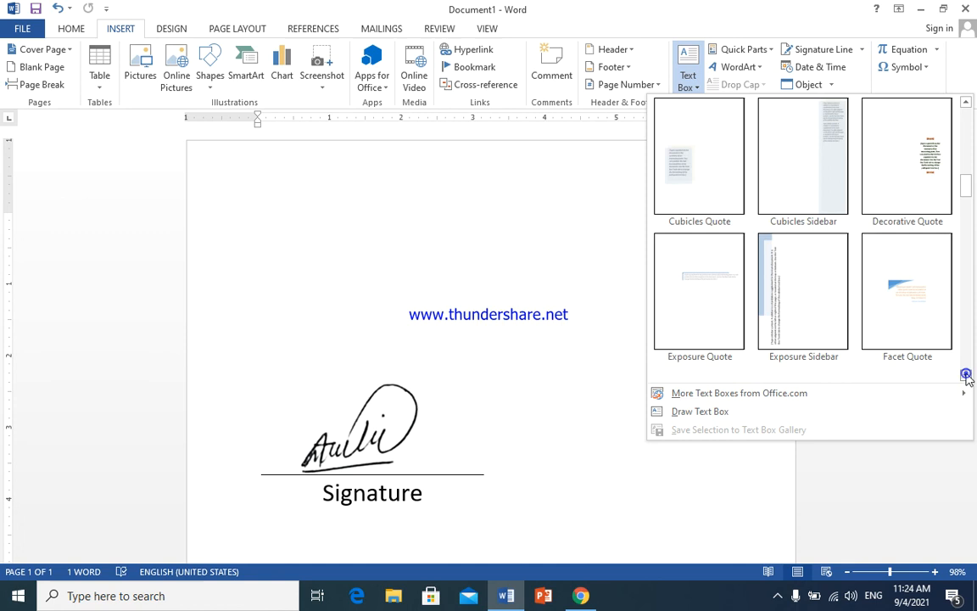
{"action": "left_click", "coordinate": [966, 374]}
{"action": "left_click", "coordinate": [967, 374]}
{"action": "left_click", "coordinate": [967, 374]}
{"action": "left_click", "coordinate": [966, 375]}
{"action": "left_click", "coordinate": [967, 374]}
{"action": "left_click", "coordinate": [966, 374]}
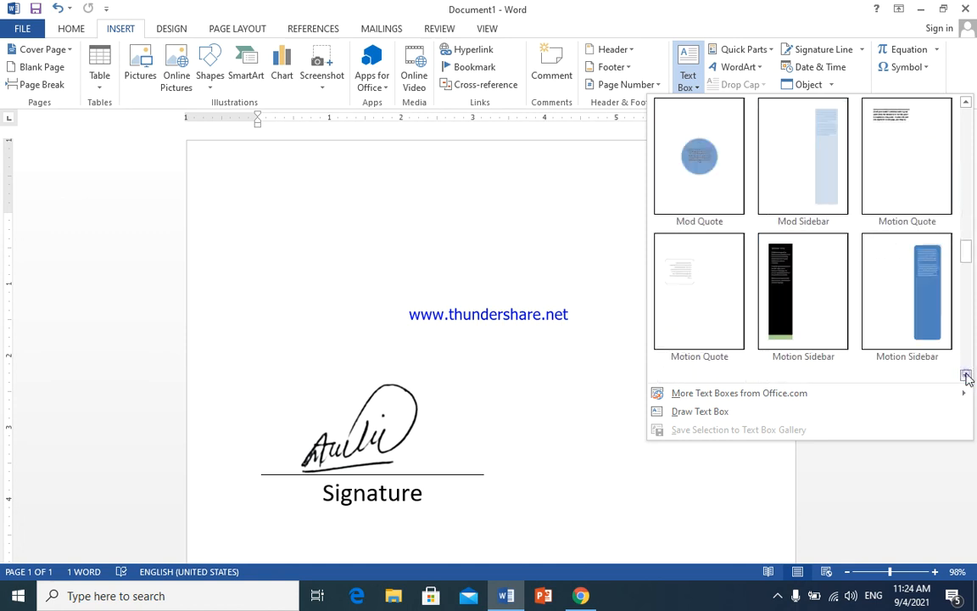
{"action": "left_click", "coordinate": [967, 374]}
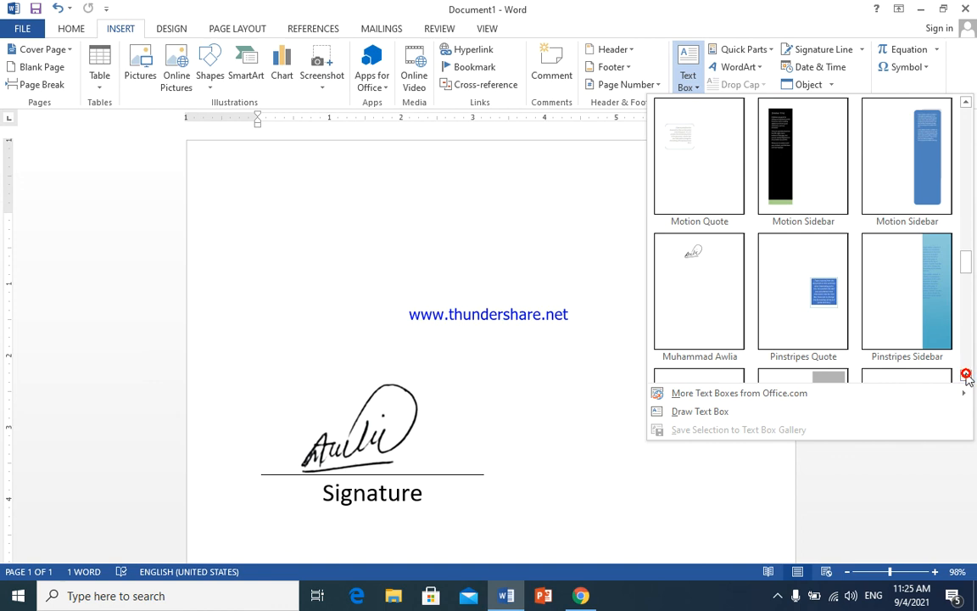
{"action": "left_click", "coordinate": [713, 310]}
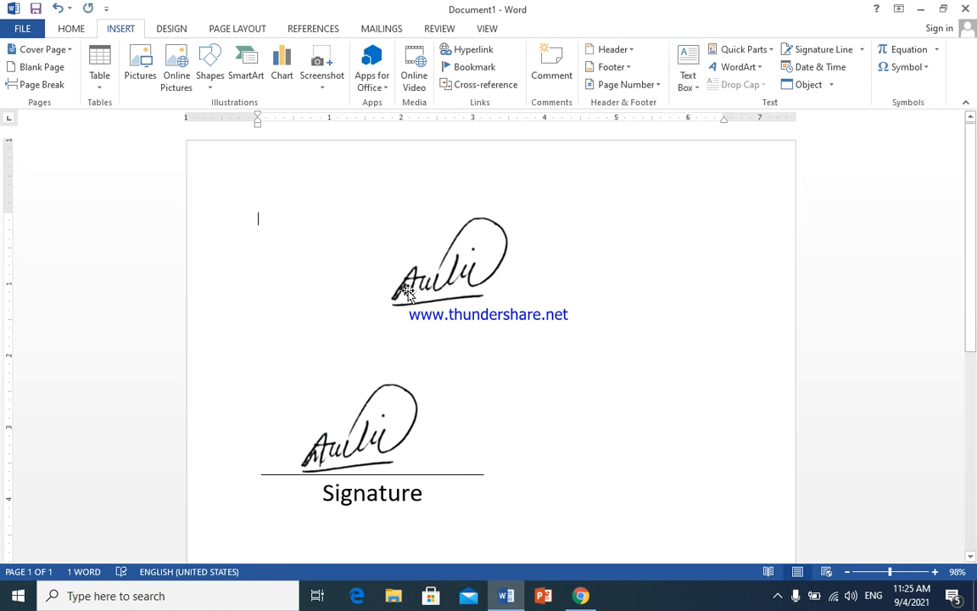
{"action": "left_click", "coordinate": [402, 250]}
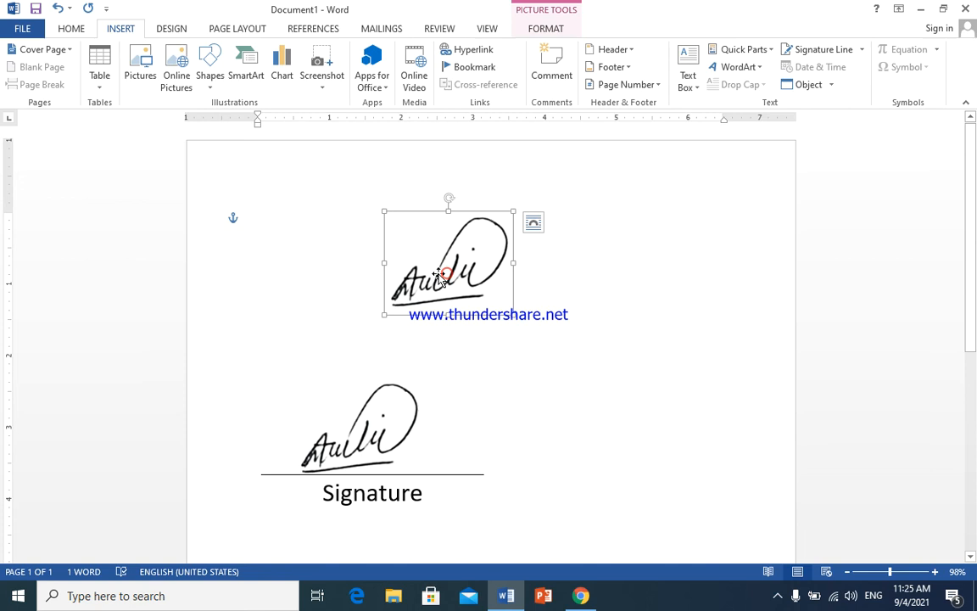
{"action": "mouse_move", "coordinate": [422, 215]}
{"action": "left_mouse_down"}
{"action": "mouse_move", "coordinate": [657, 408]}
{"action": "mouse_move", "coordinate": [402, 252]}
{"action": "mouse_move", "coordinate": [392, 215]}
{"action": "left_mouse_up"}
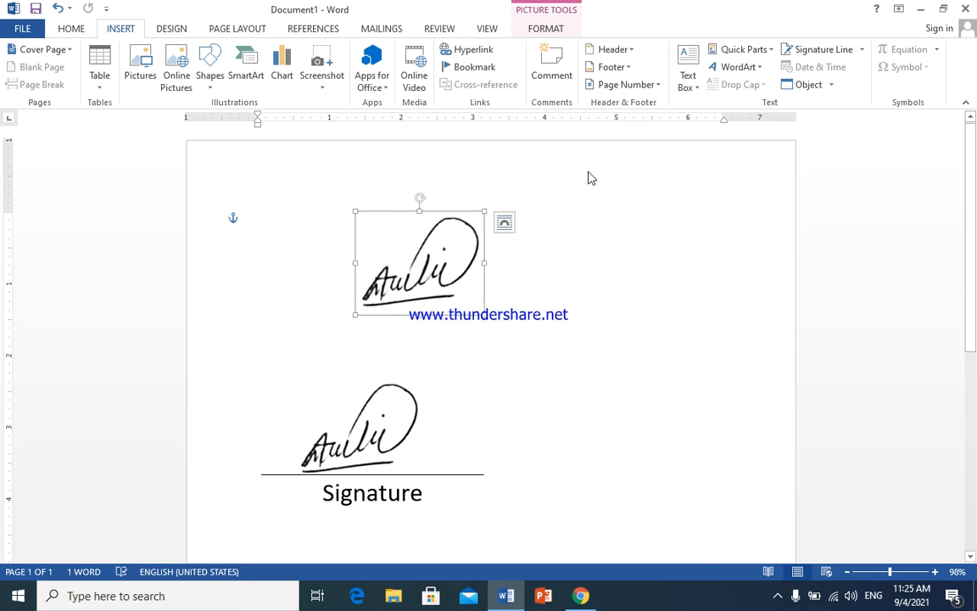